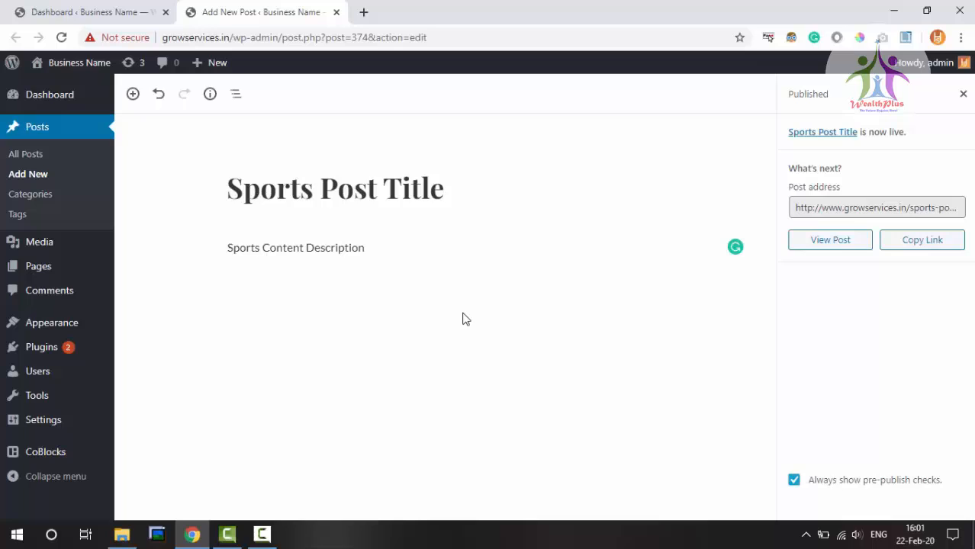
Add two empty paragraph blocks after the "Sports Content Description" paragraph, one of them with Insert After.
left_click(395, 251)
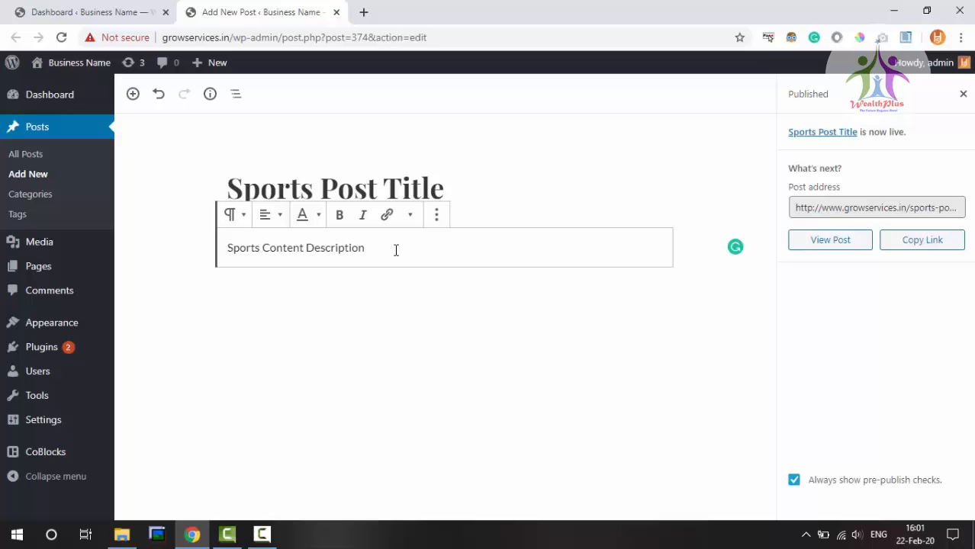
key("Return")
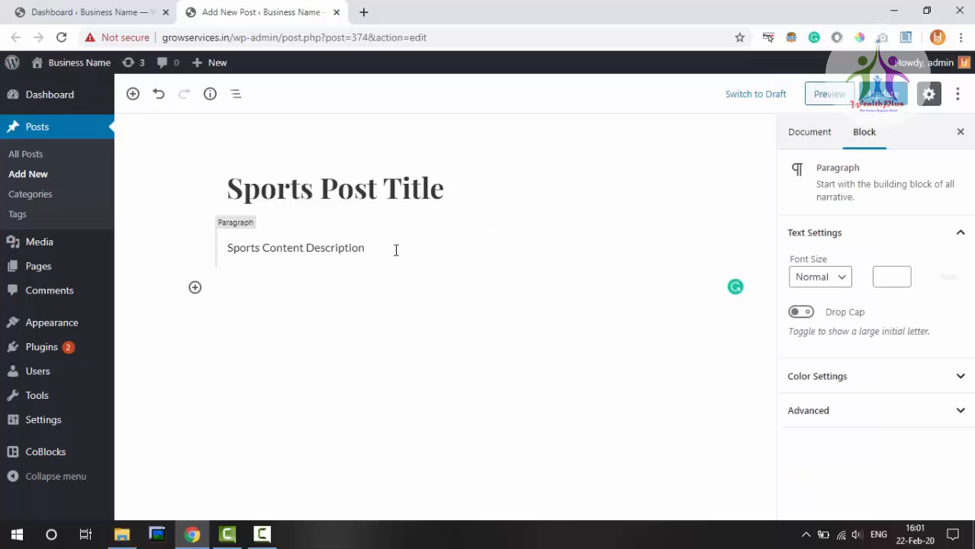
left_click(396, 250)
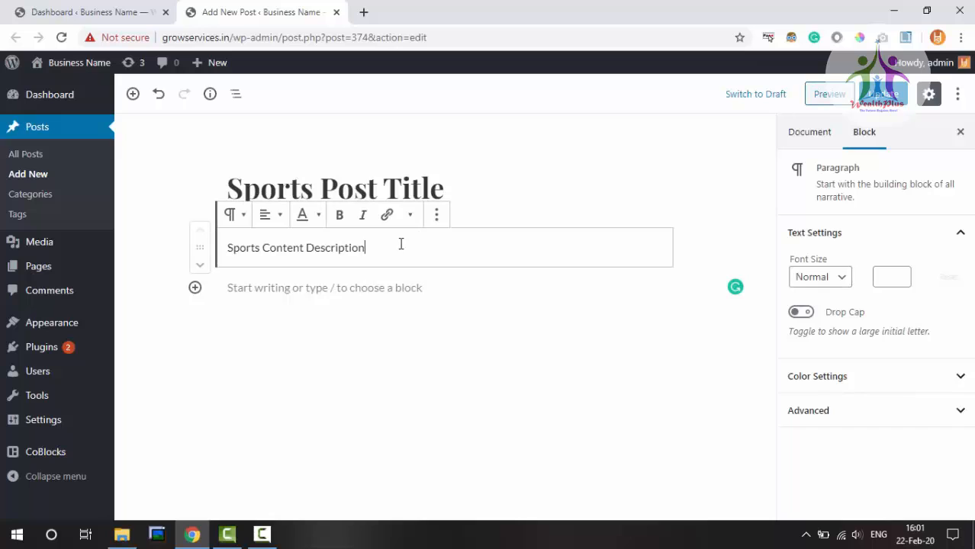
left_click(437, 216)
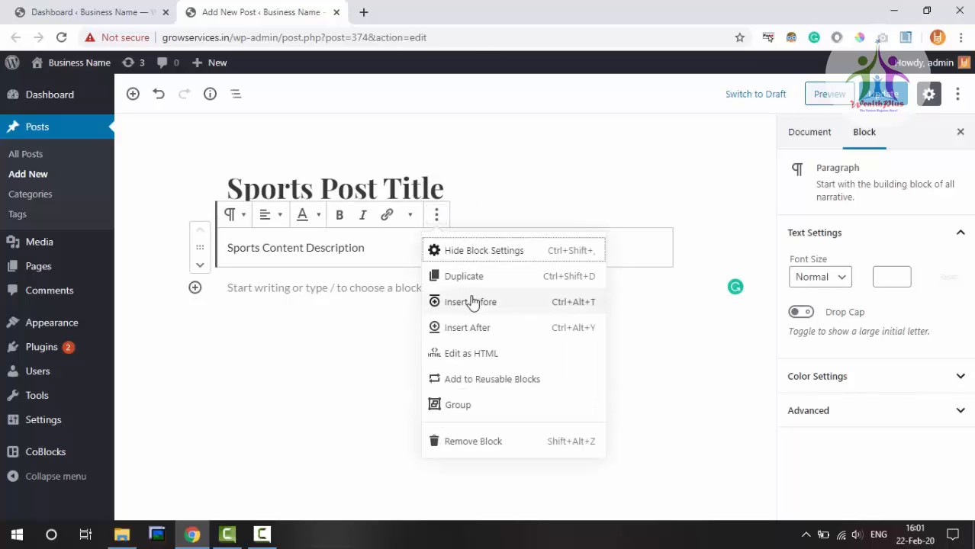
left_click(481, 334)
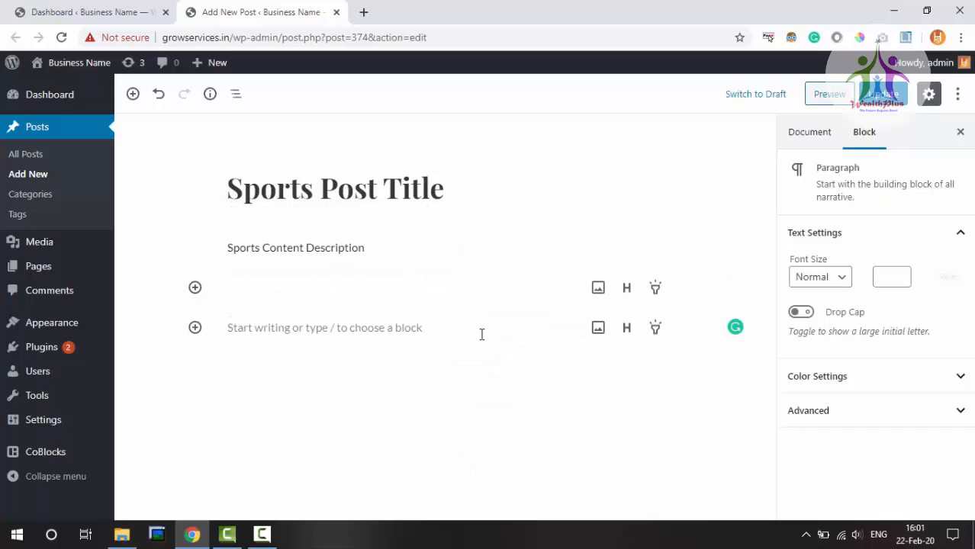
Clear the existing description paragraph and the extra empty blocks beneath the post title.
left_click(391, 248)
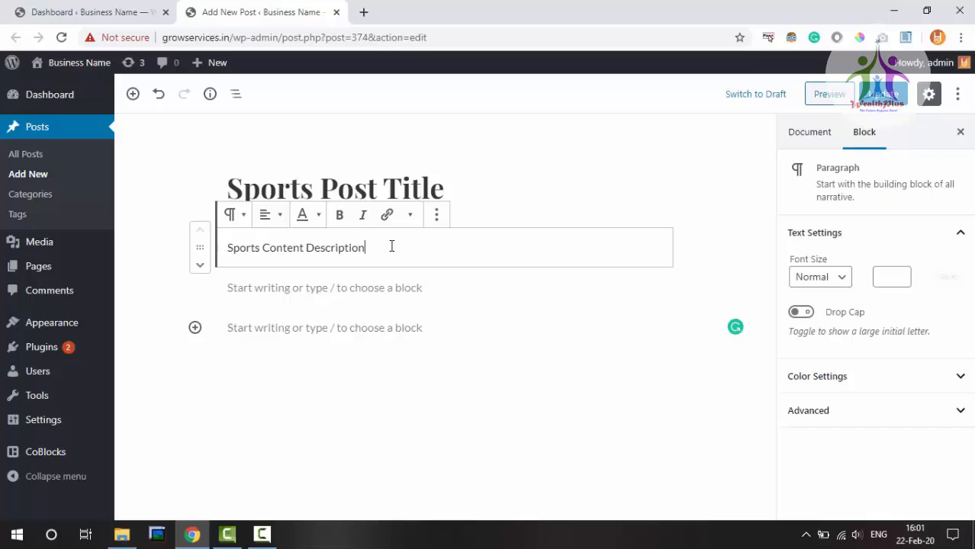
left_click(398, 327)
left_click(450, 186)
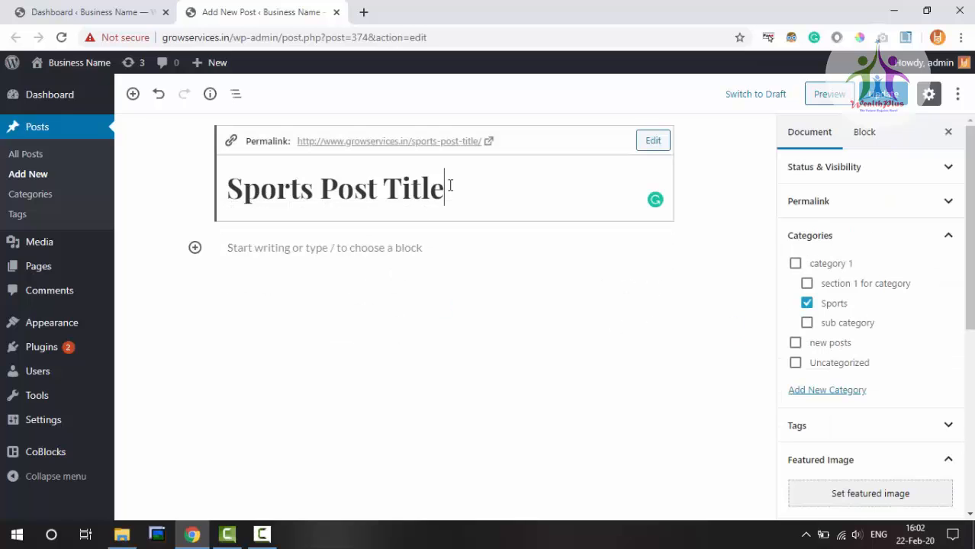
key("Return")
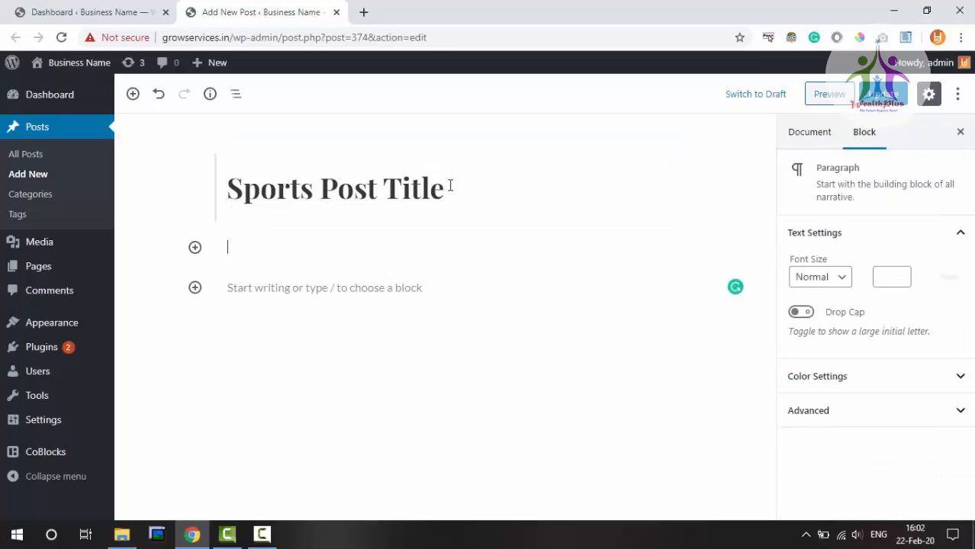
left_click(330, 289)
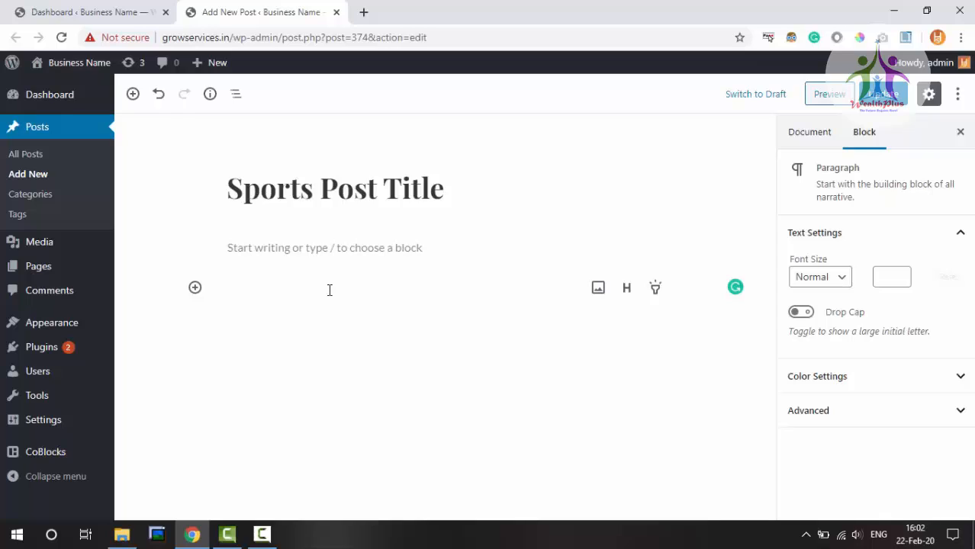
key("BackSpace")
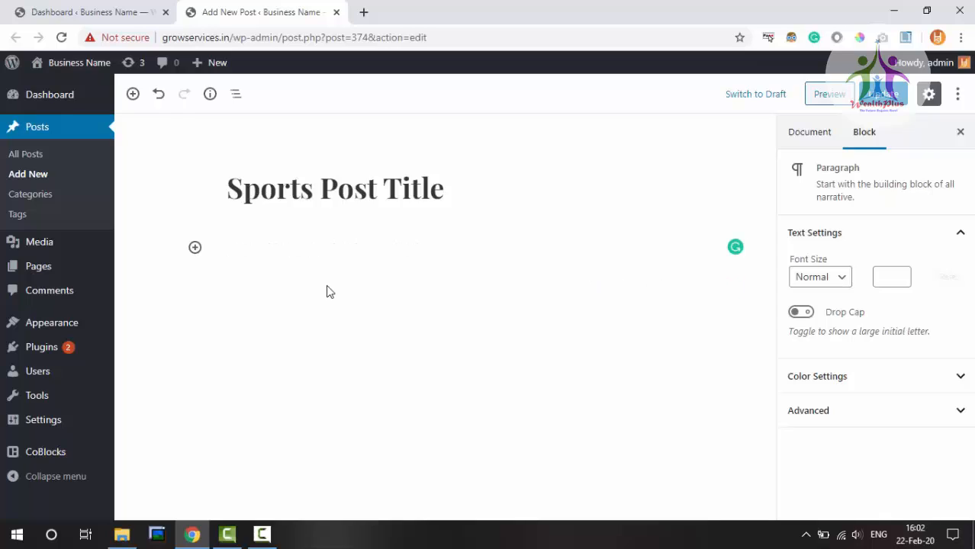
Write "sample sport description" as the paragraph beneath the post title.
mouse_move(301, 240)
left_click(312, 251)
type("sample sport description")
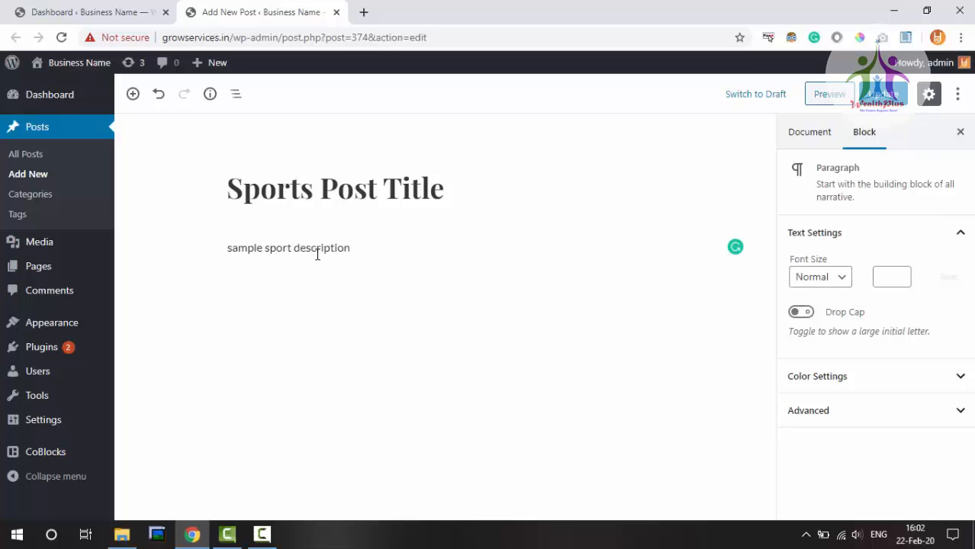
Find the Image block by searching for "image", insert it below the description and upload HS.png from the Desktop into it.
key("Return")
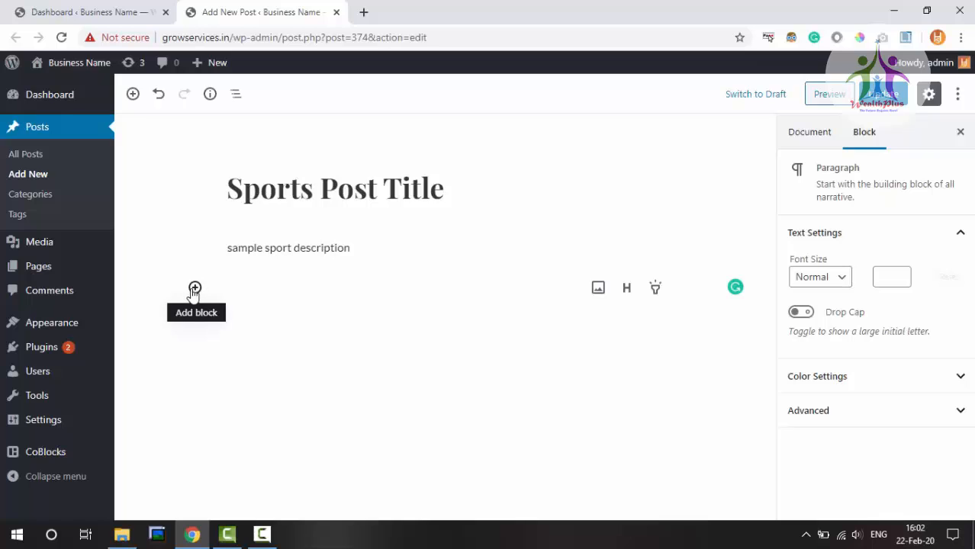
left_click(195, 289)
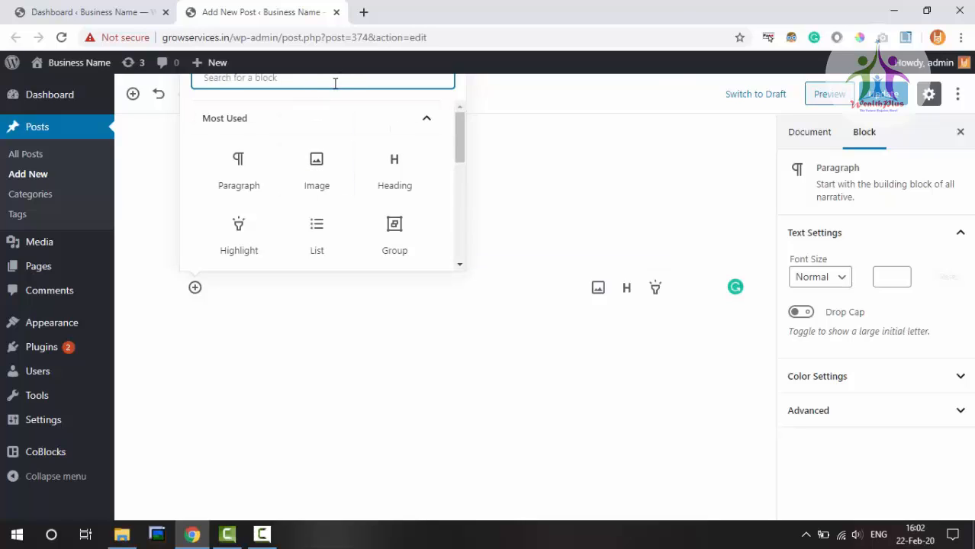
type("image")
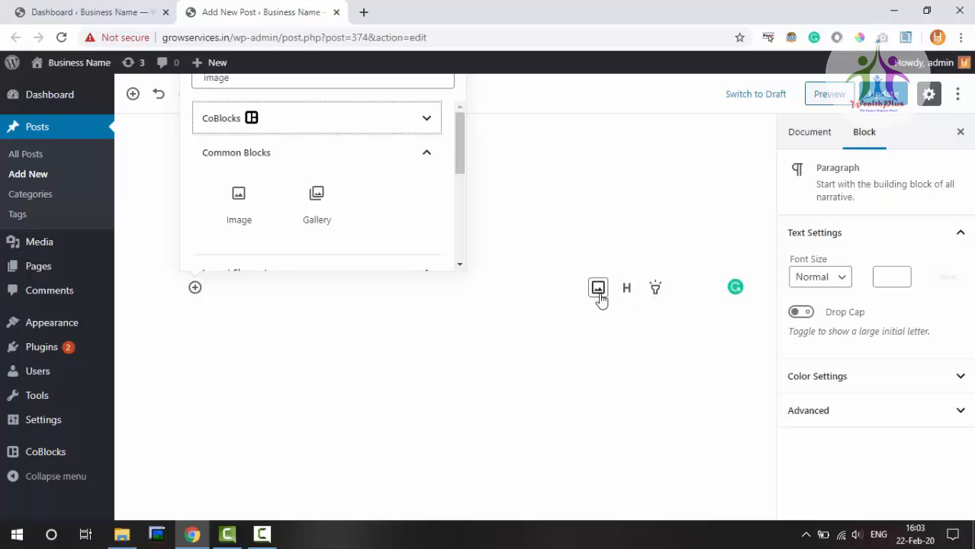
left_click(251, 201)
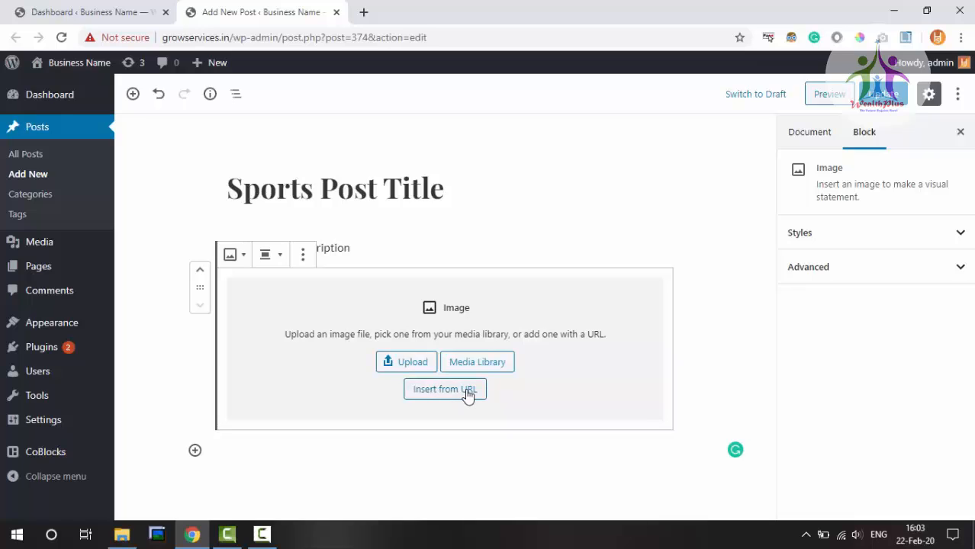
left_click(415, 365)
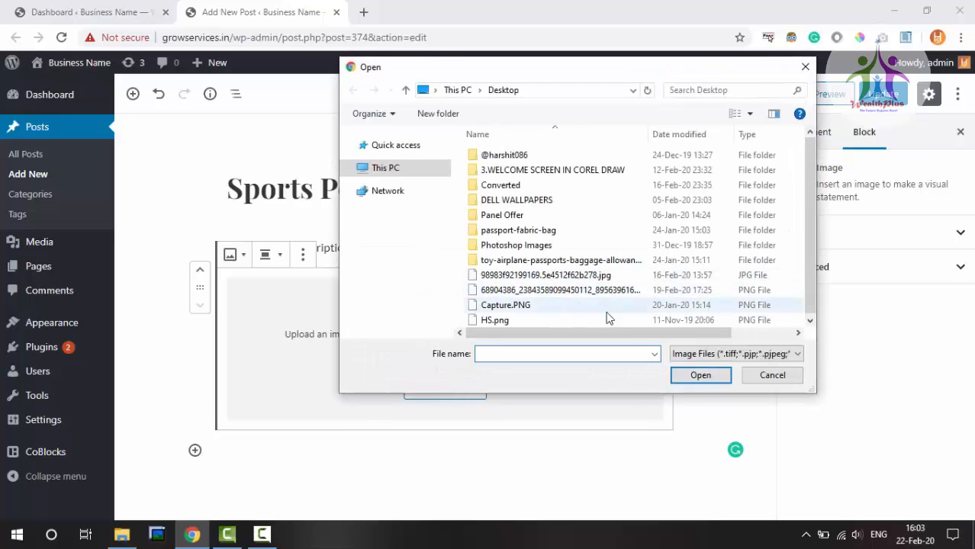
left_click(700, 375)
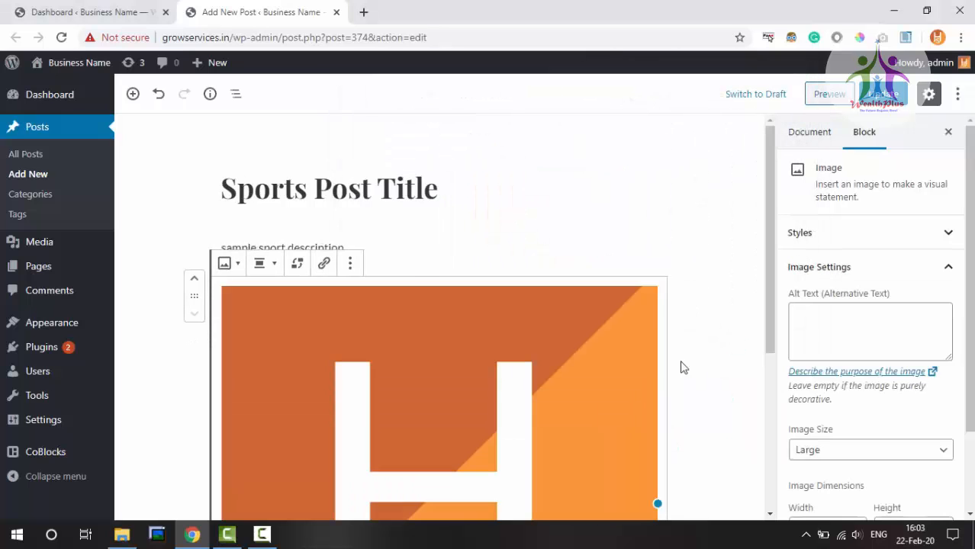
Look over the uploaded HS.png image in the post and remove its block.
scroll(749, 303, "down", 3)
scroll(750, 304, "up", 3)
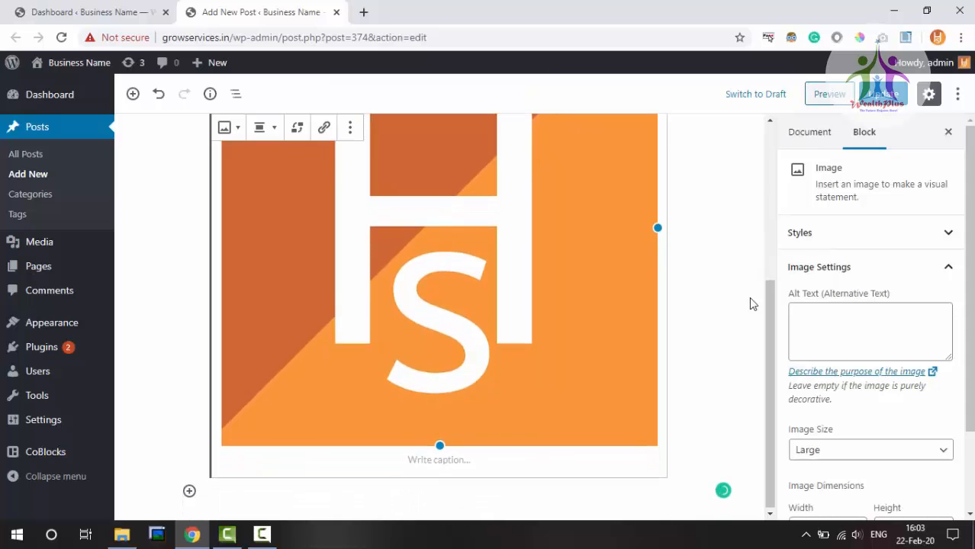
scroll(750, 304, "up", 1)
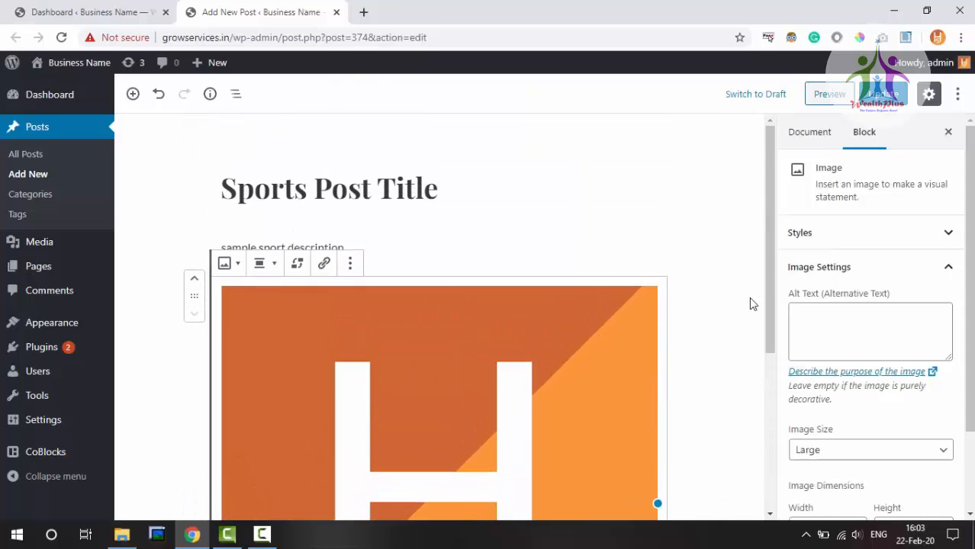
left_click(351, 264)
left_click(405, 490)
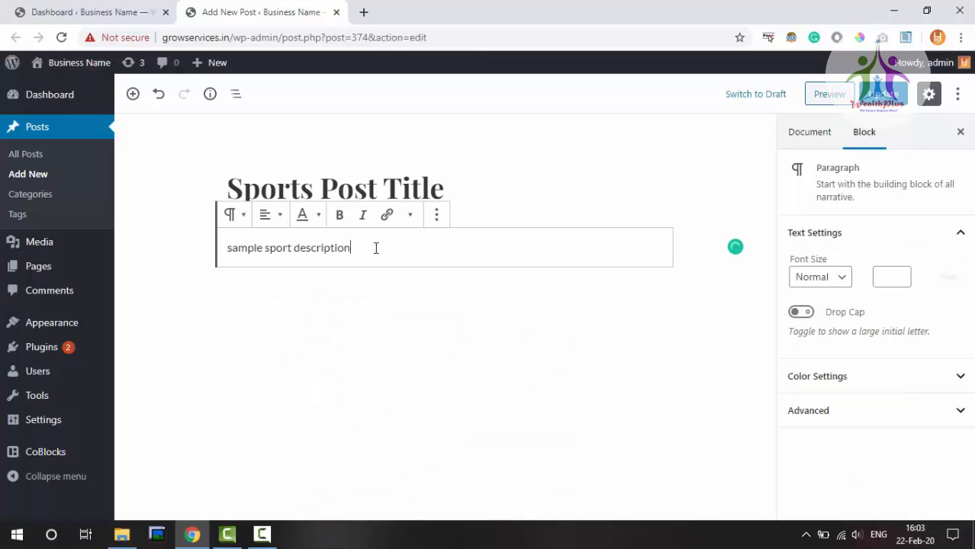
Try an image block below the description with HS.png from the media library, and remove that block again.
key("Return")
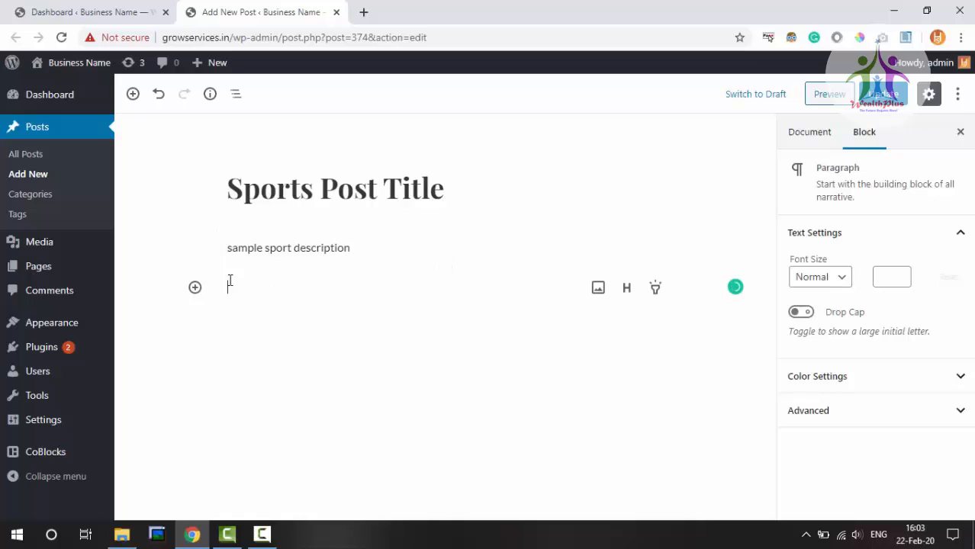
left_click(598, 288)
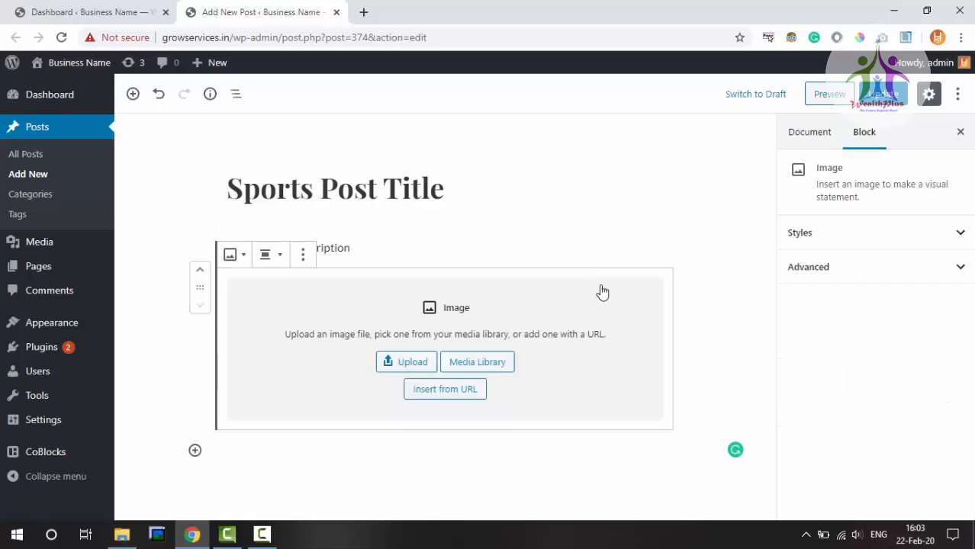
left_click(466, 363)
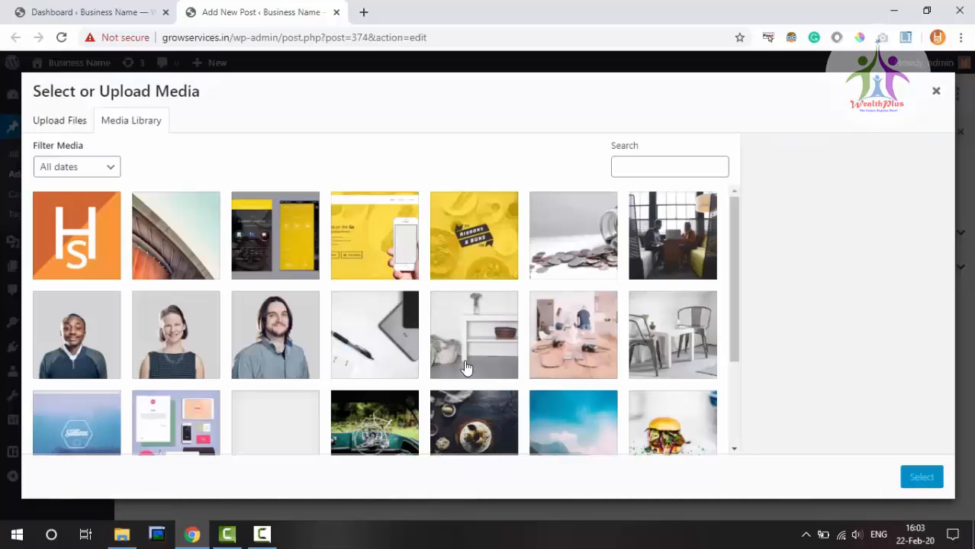
left_click(109, 242)
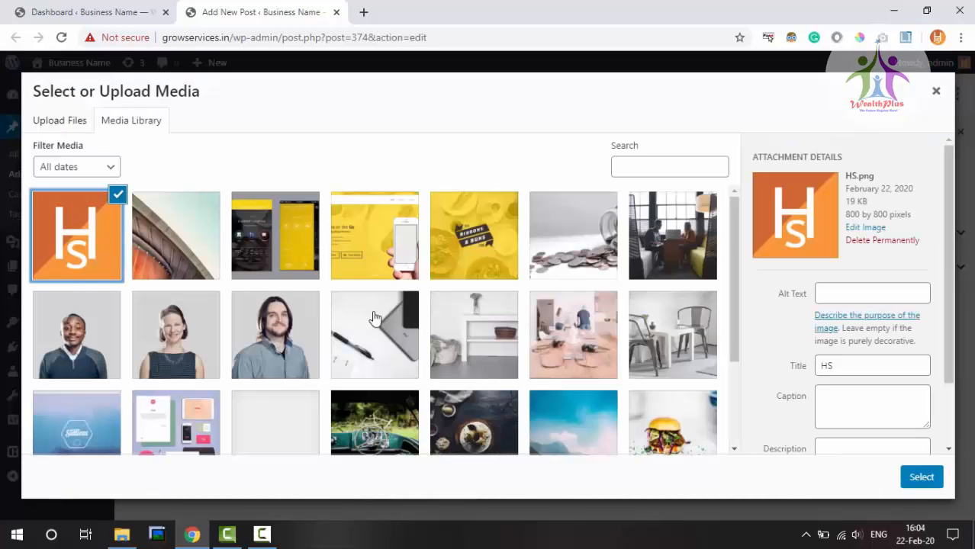
left_click(922, 478)
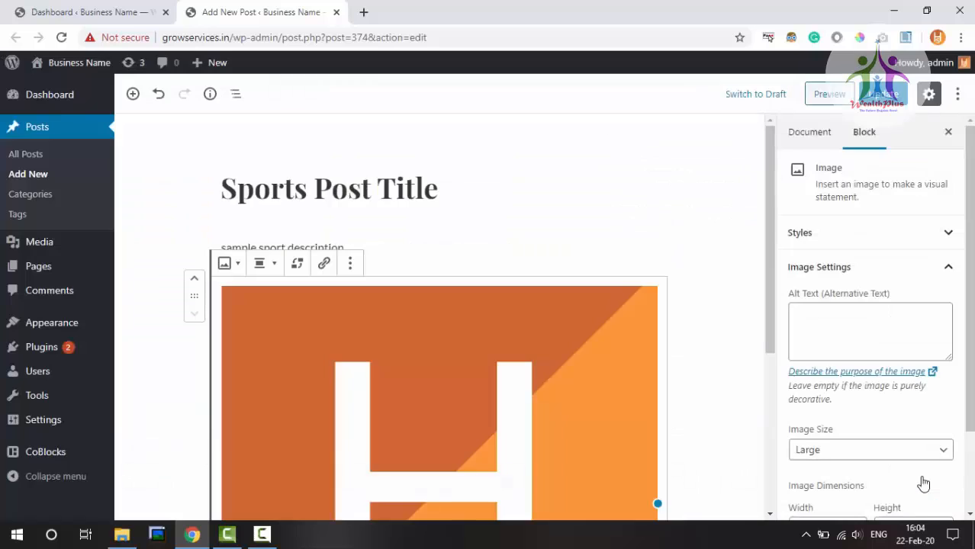
key("BackSpace")
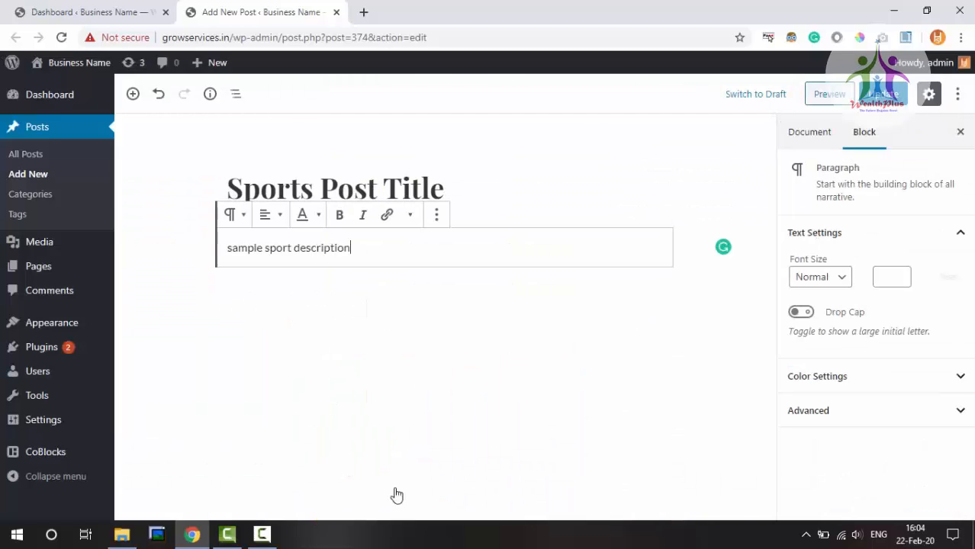
Add an image block below the description and open its URL entry for inserting an image.
key("Return")
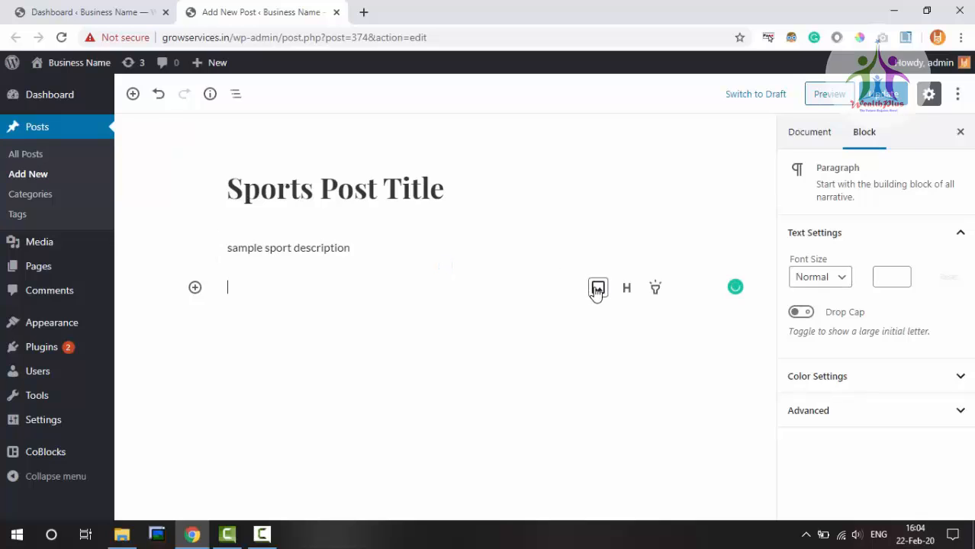
left_click(597, 288)
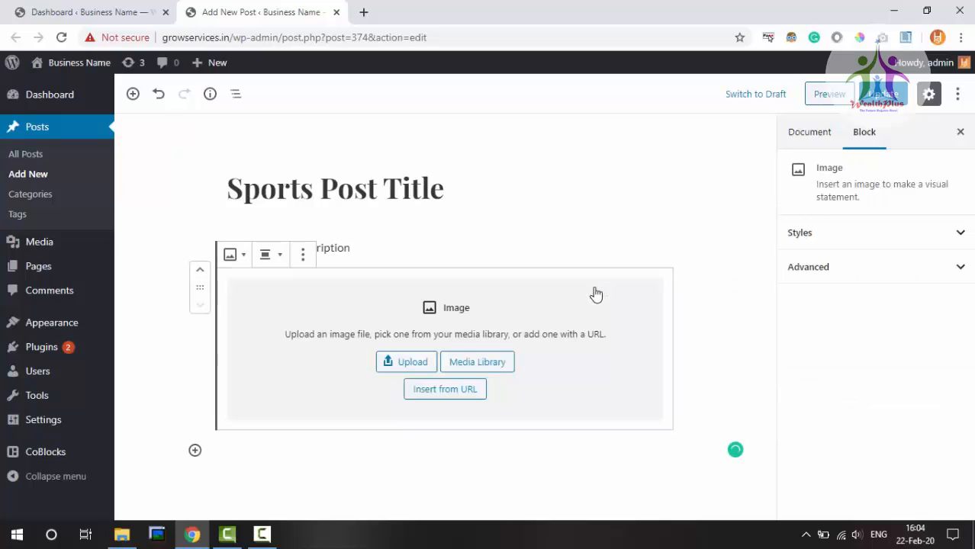
left_click(445, 390)
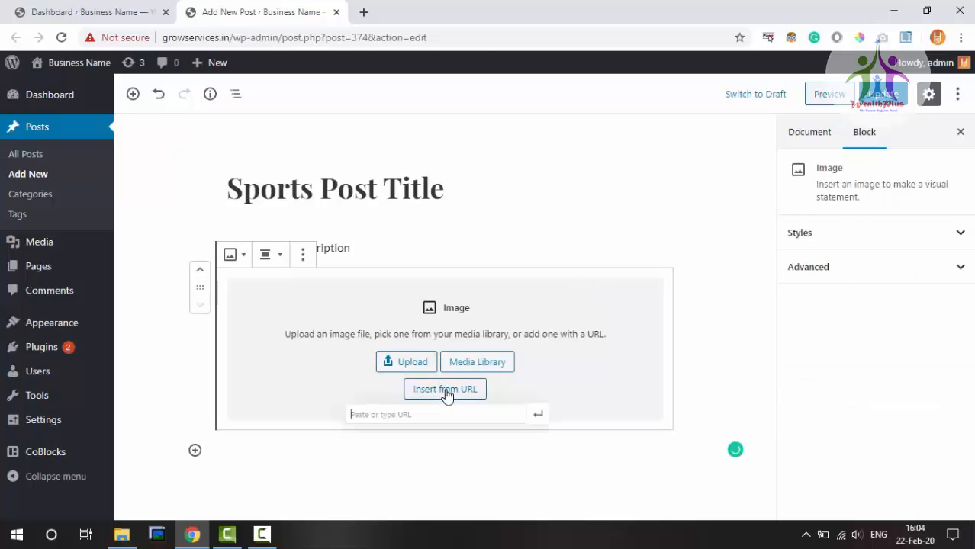
left_click(397, 419)
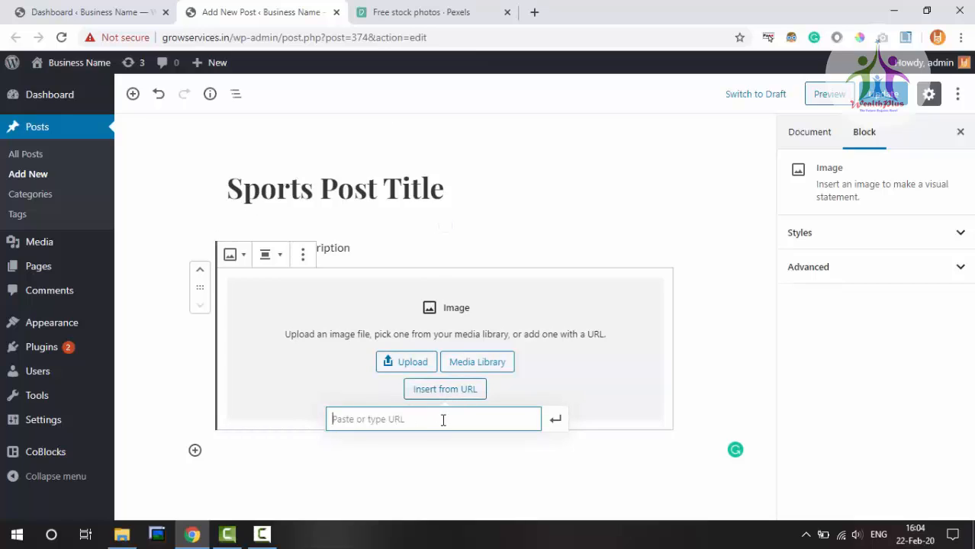
Switch to the Pexels site, open the stock photo of the orange book beside the laptop and copy its image address.
left_click(451, 7)
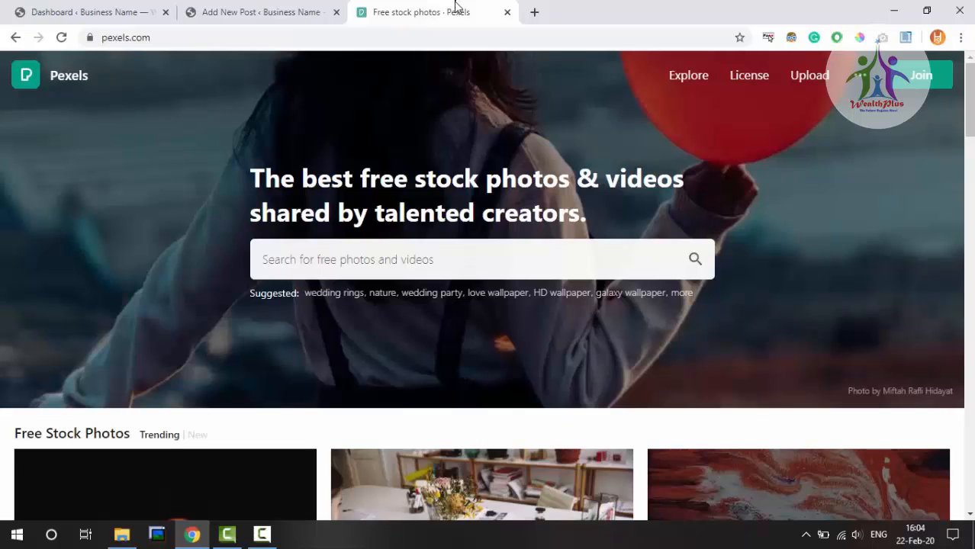
scroll(469, 242, "down", 5)
scroll(469, 242, "up", 2)
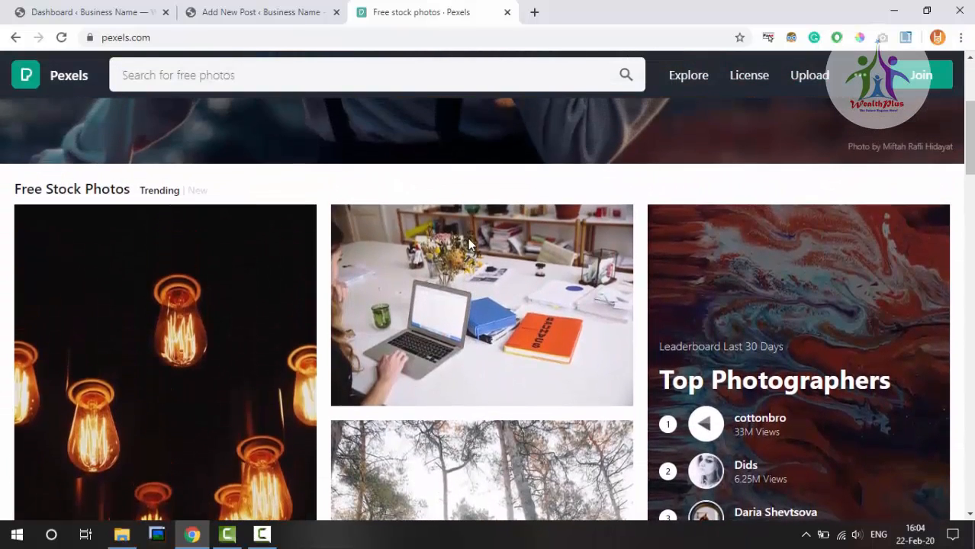
mouse_move(469, 243)
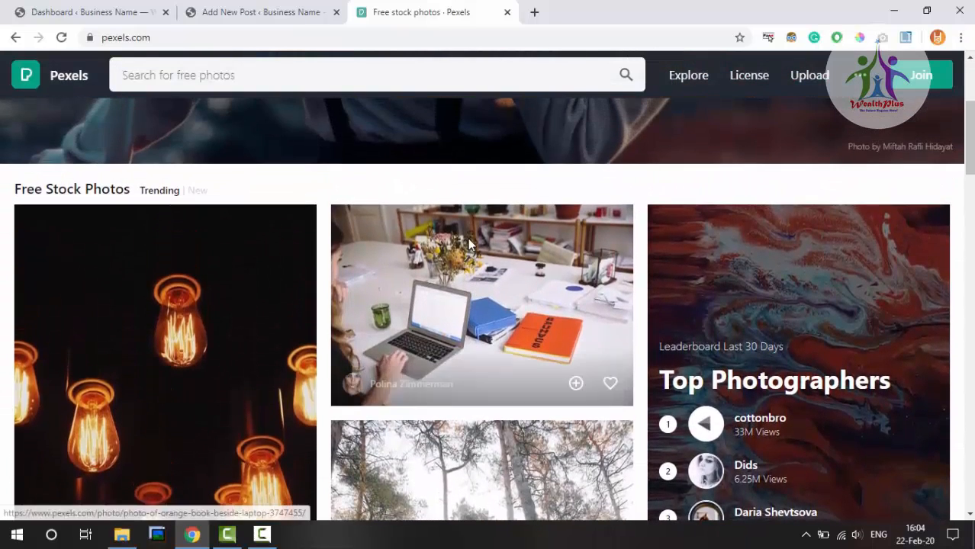
left_click(496, 278)
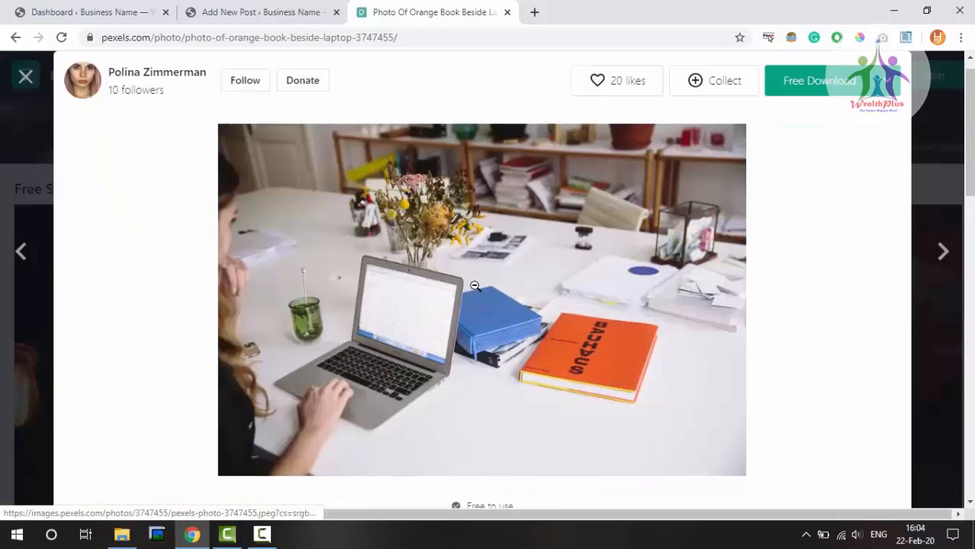
right_click(471, 240)
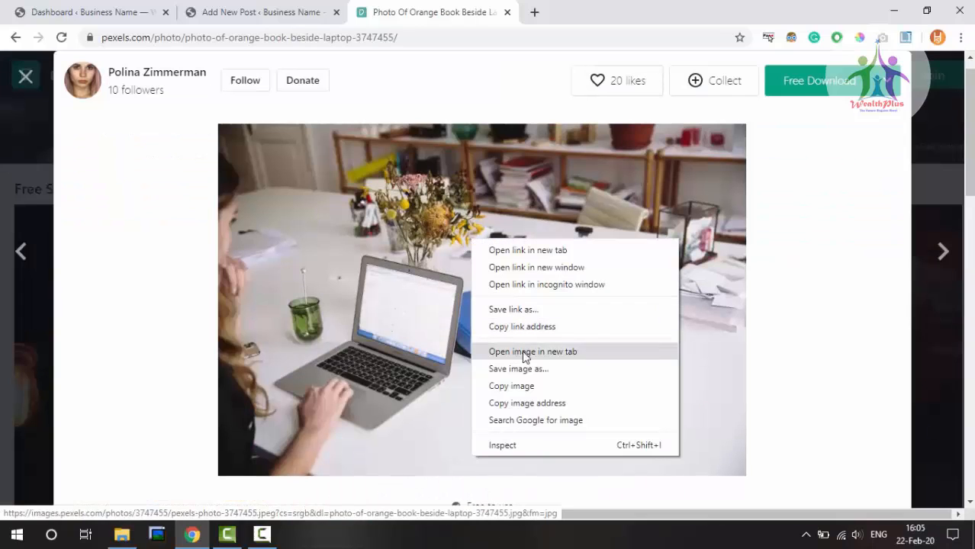
left_click(544, 410)
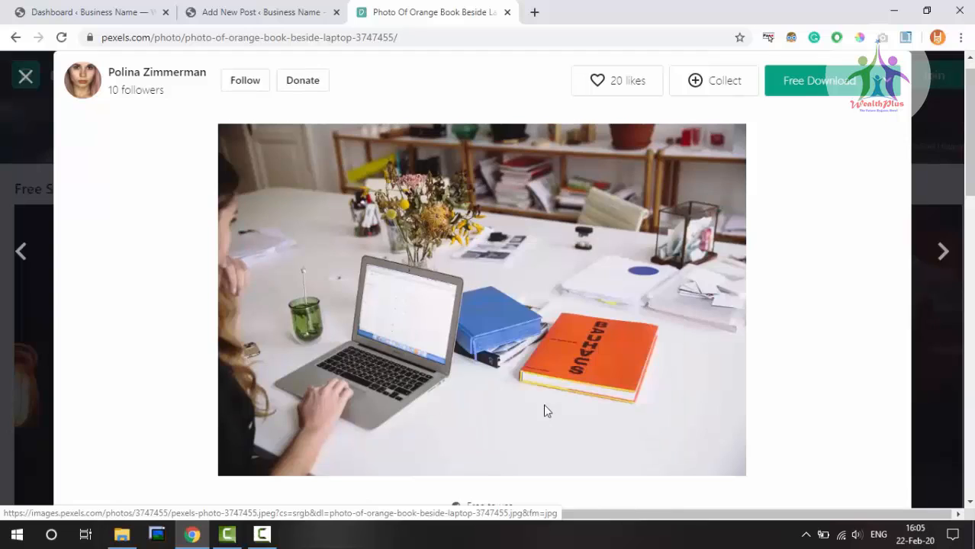
Return to the WordPress post and insert the photo into the image block from the copied URL.
left_click(305, 12)
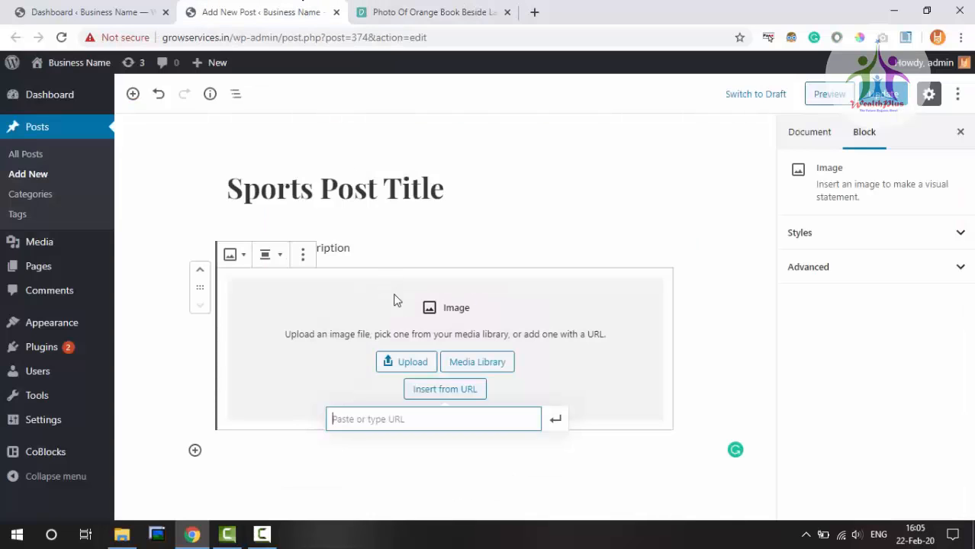
left_click(410, 421)
key("ctrl+v")
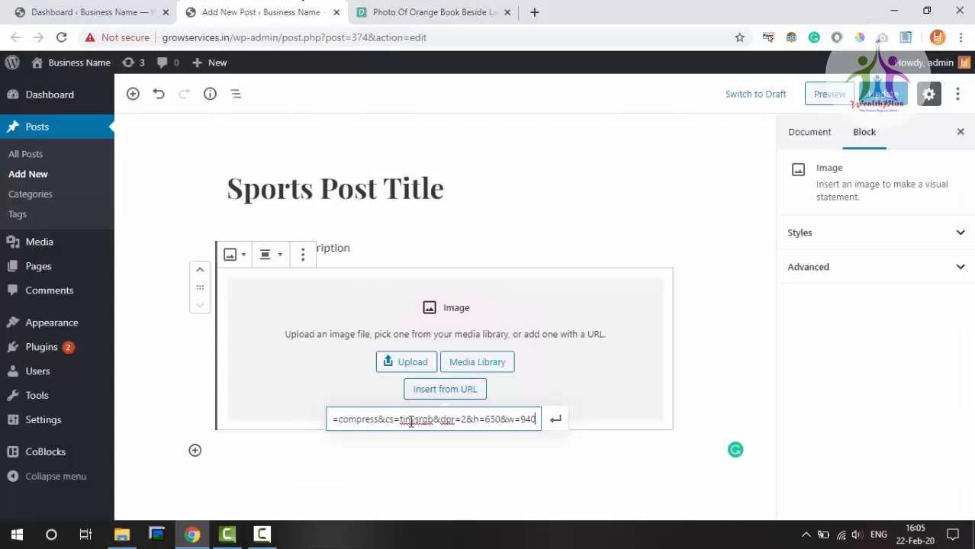
left_click(553, 419)
Look over the photo inserted from the URL and remove its block from the post.
scroll(700, 332, "down", 2)
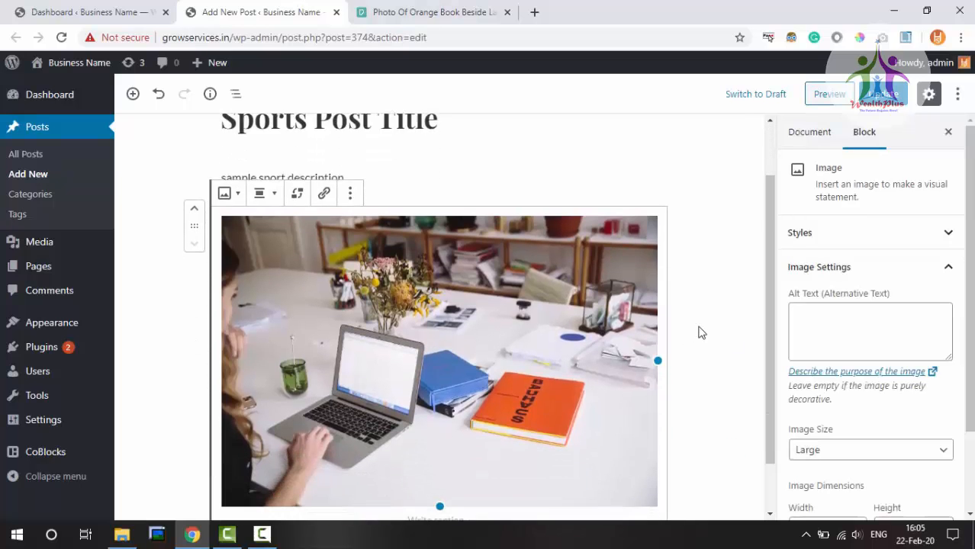
scroll(700, 332, "up", 2)
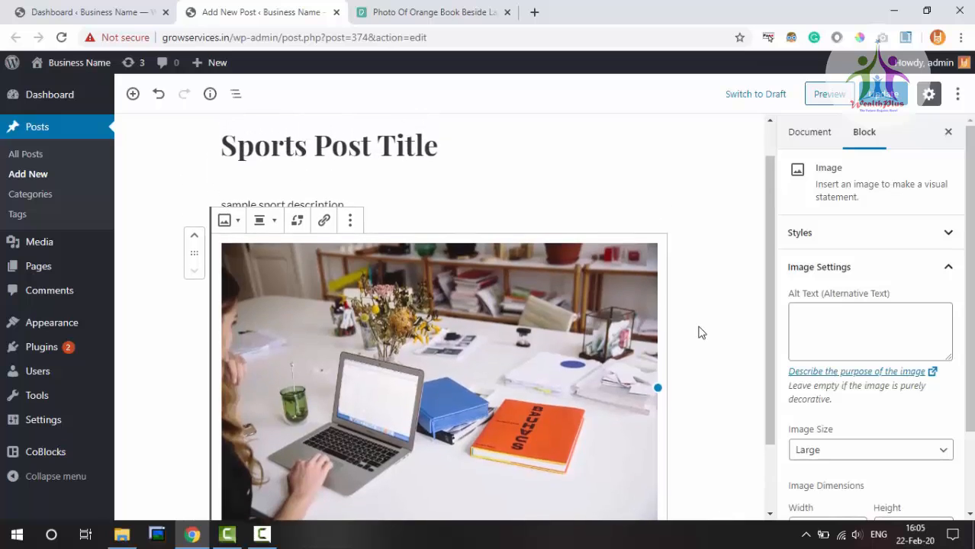
scroll(700, 333, "down", 2)
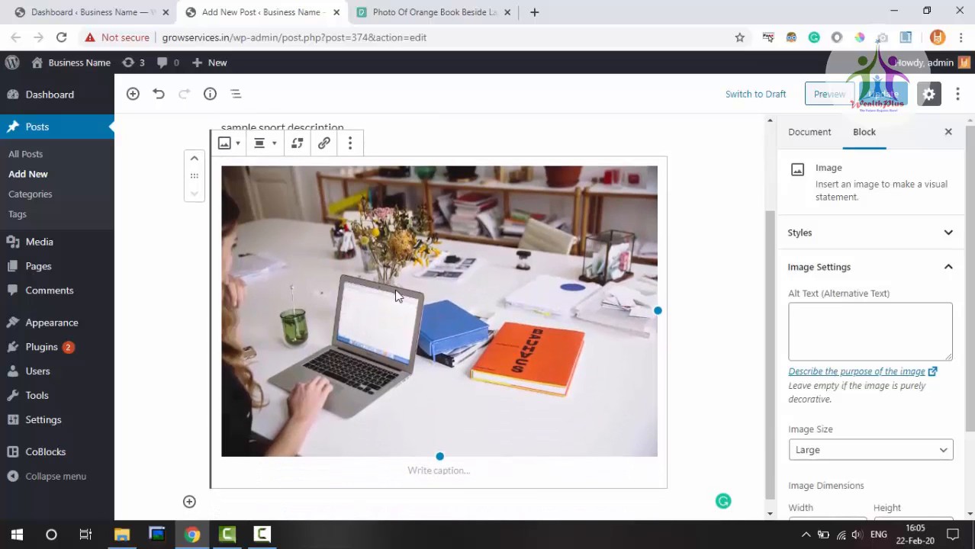
left_click(350, 143)
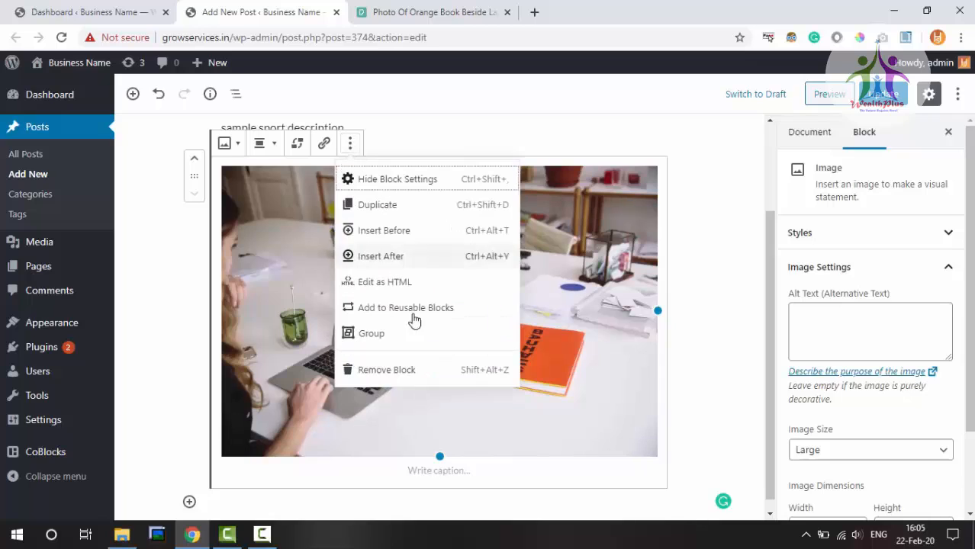
left_click(423, 370)
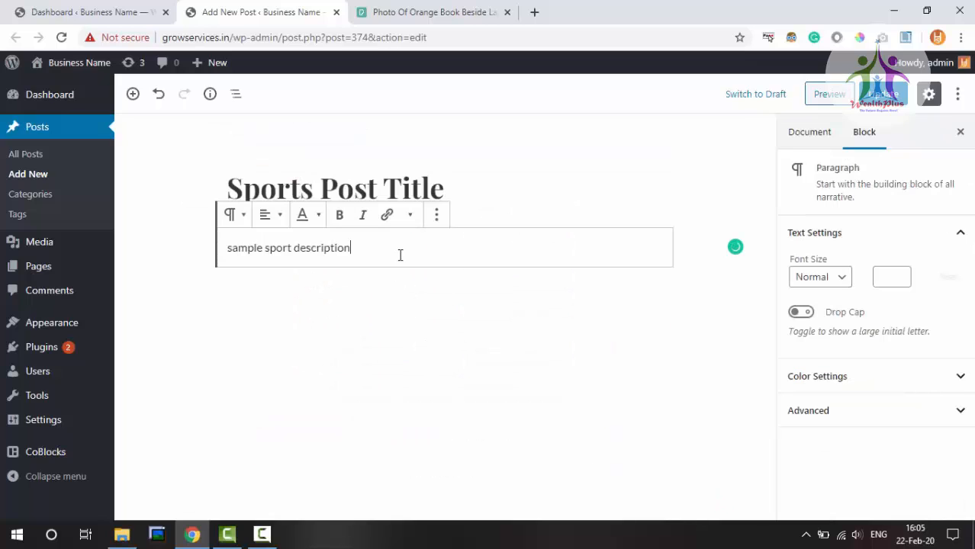
Add an image block below the description and select HS.png in the media library for it.
key("Return")
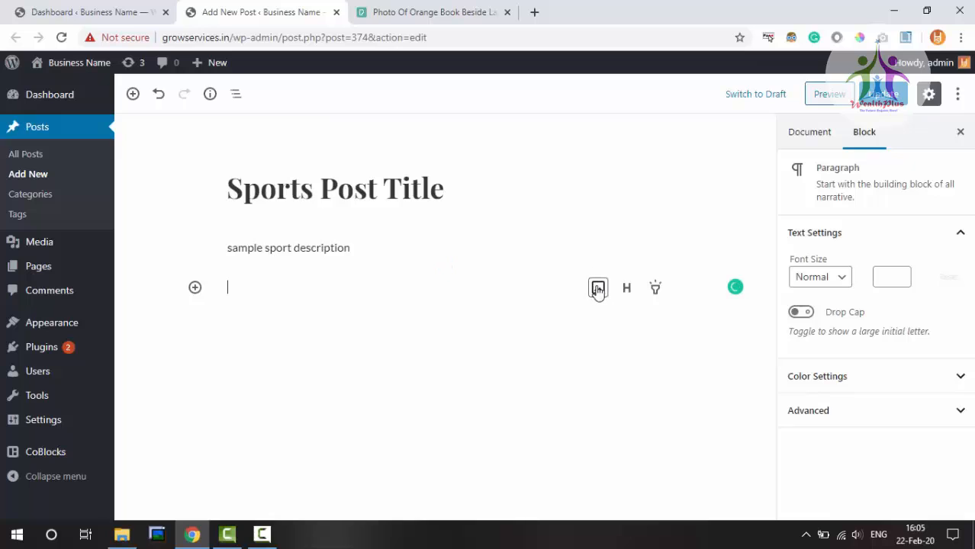
left_click(598, 288)
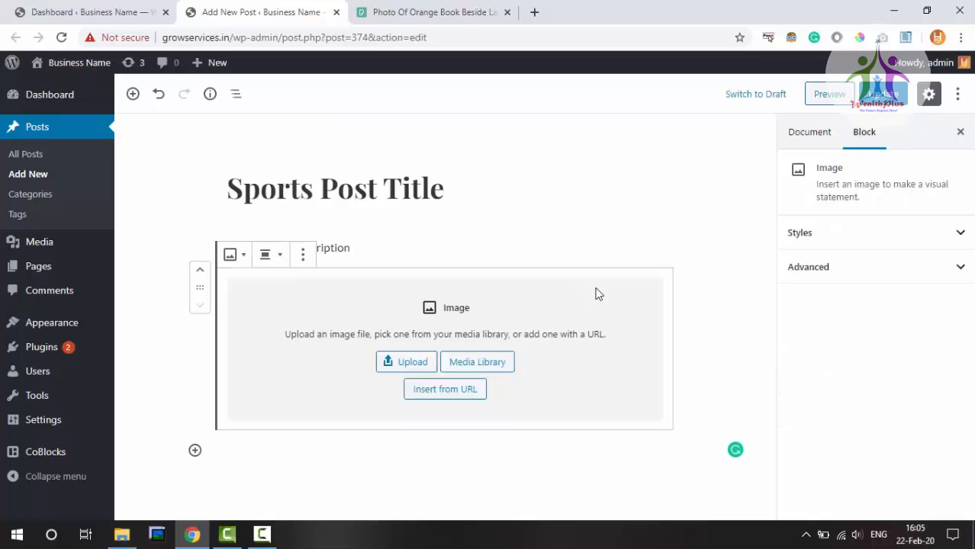
left_click(486, 361)
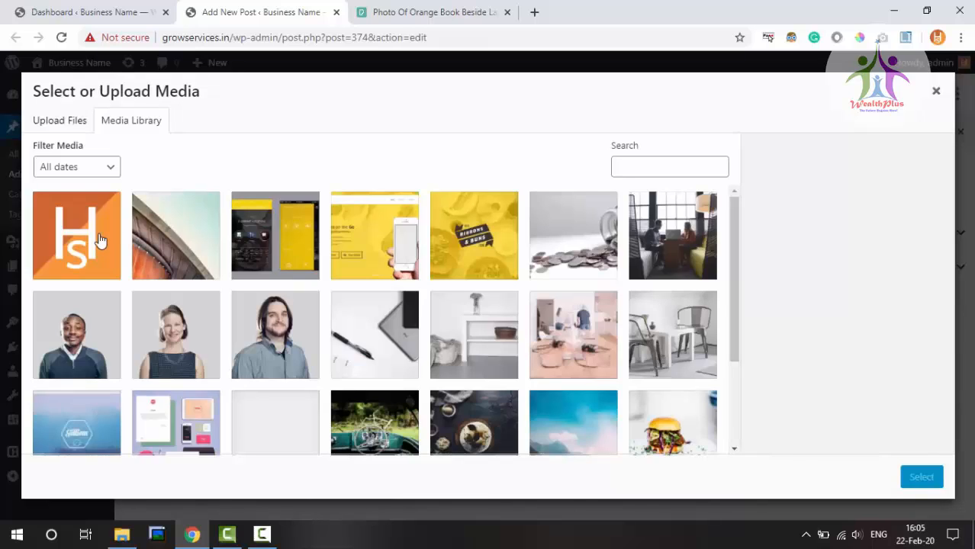
left_click(99, 240)
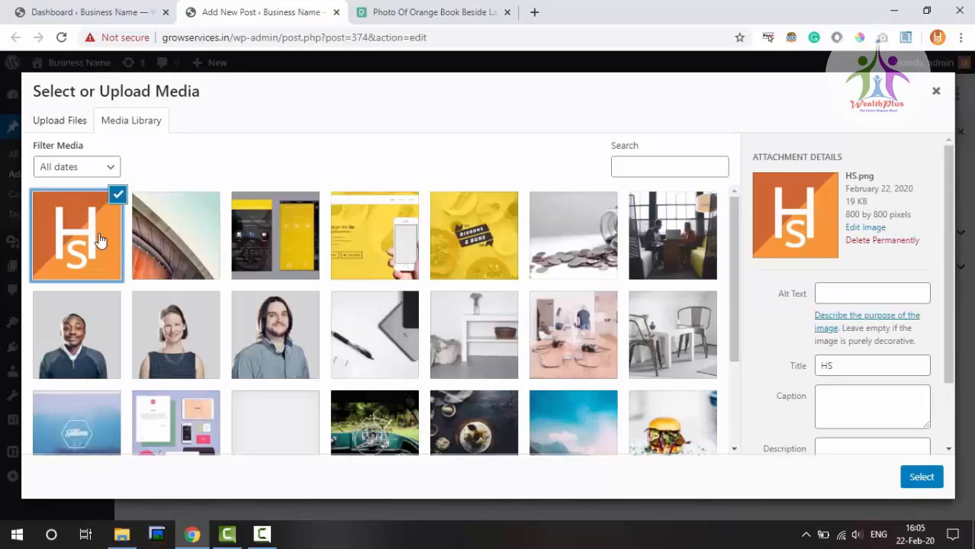
Give HS.png the alt text "this is alternative text", the caption "caption" and the description "logo".
left_click(864, 293)
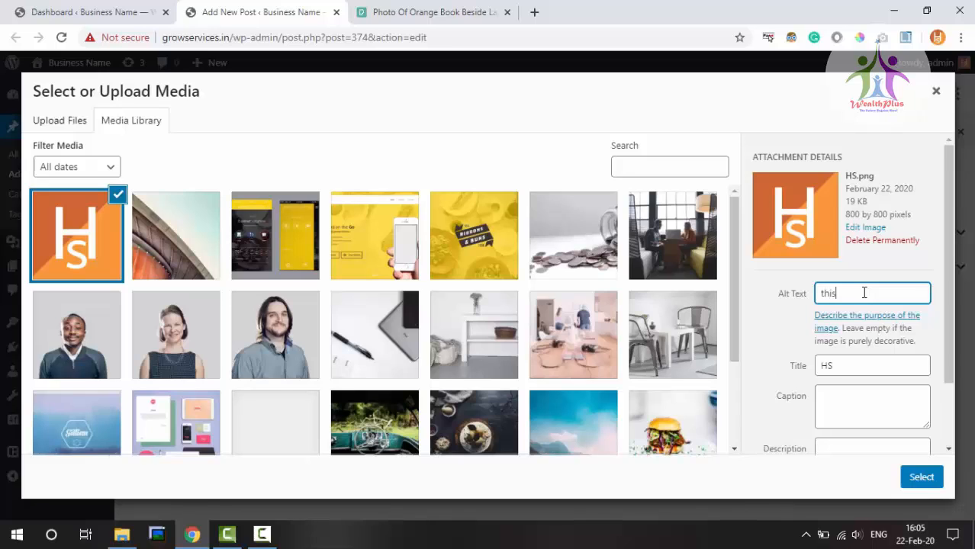
type("ternative text")
left_click(852, 368)
double_click(822, 366)
left_click(850, 397)
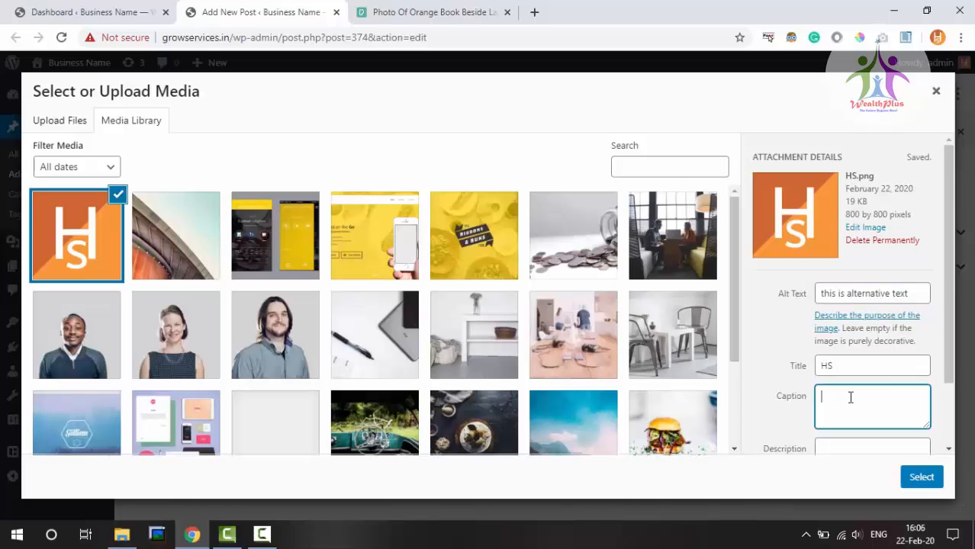
type("caption")
key("Tab")
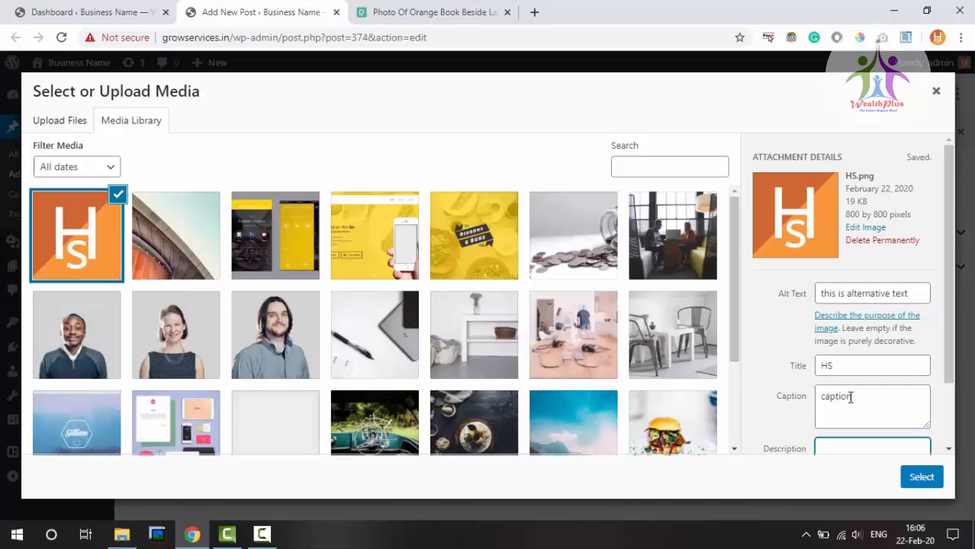
type("logo")
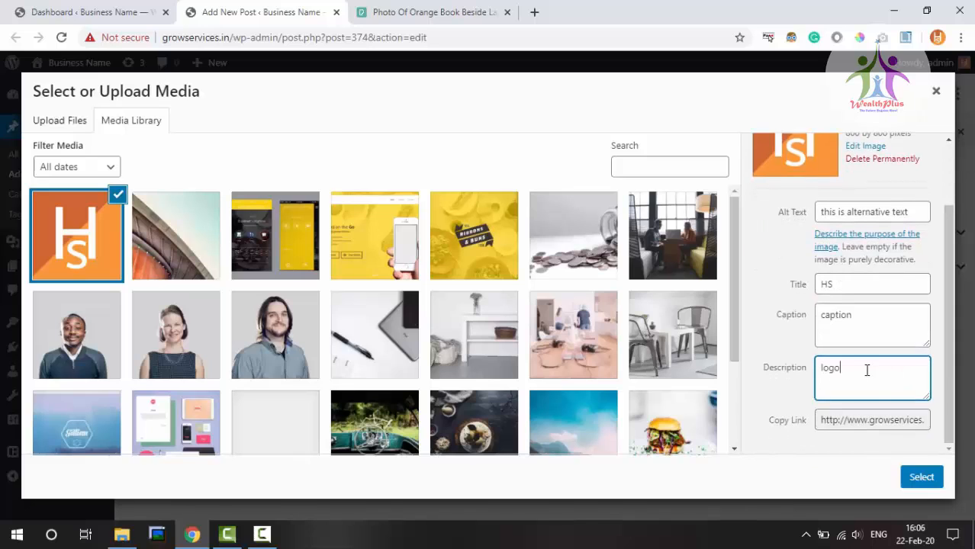
Review the HS.png attachment details, select its file link and insert the image into the post.
scroll(882, 405, "up", 1)
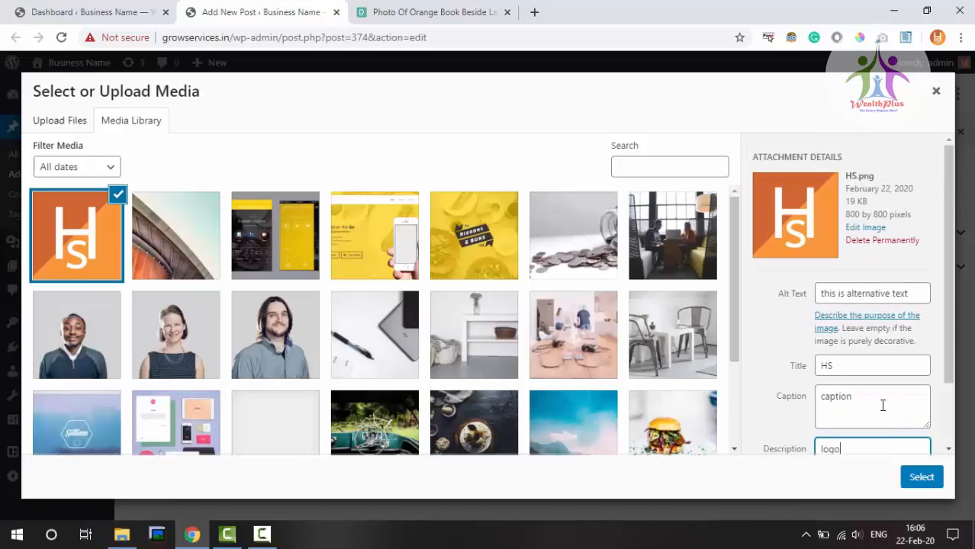
scroll(877, 359, "down", 1)
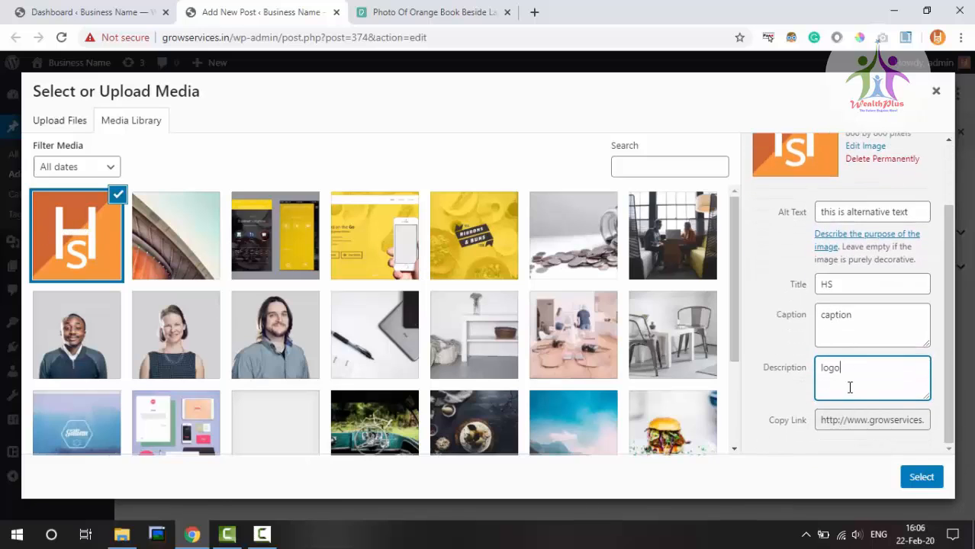
left_click_drag(851, 421, 908, 418)
left_click(881, 387)
left_click(869, 419)
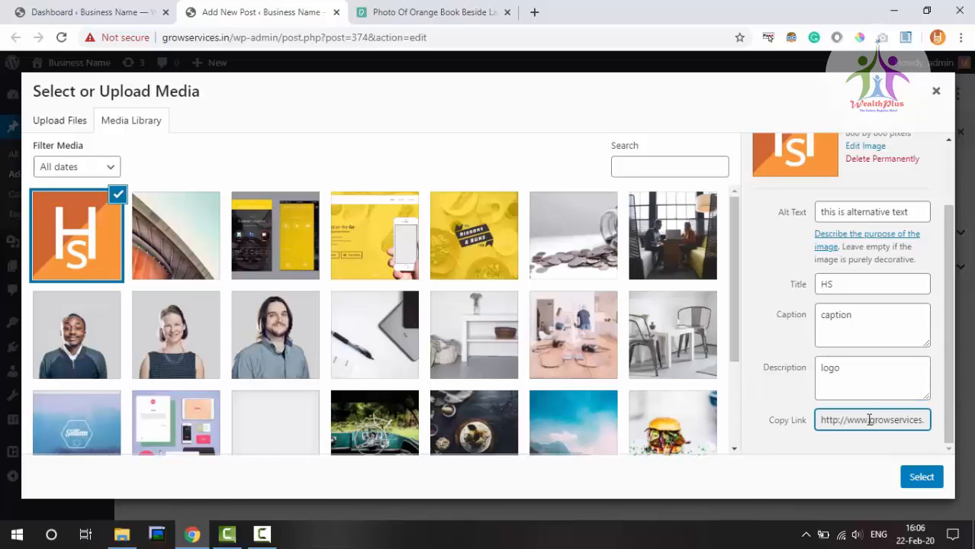
triple_click(870, 420)
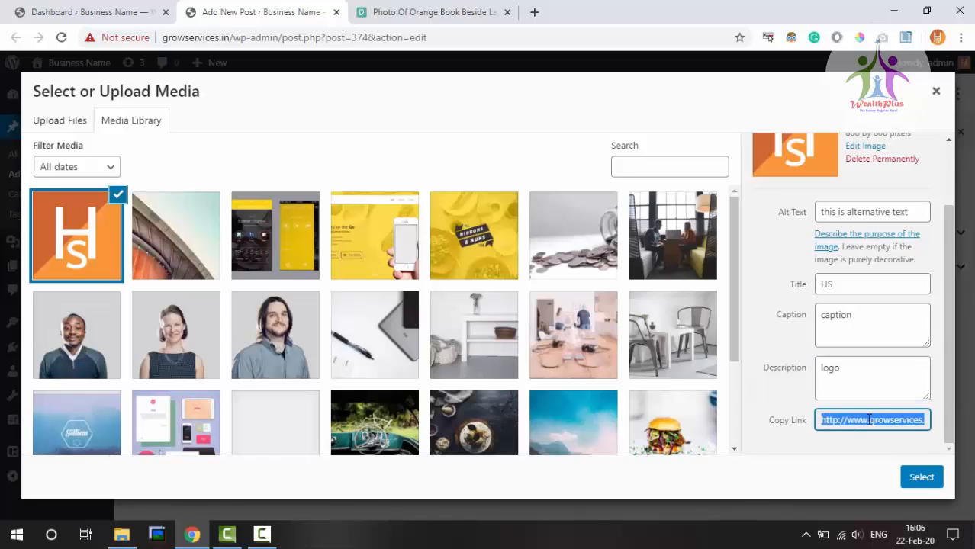
left_click(920, 477)
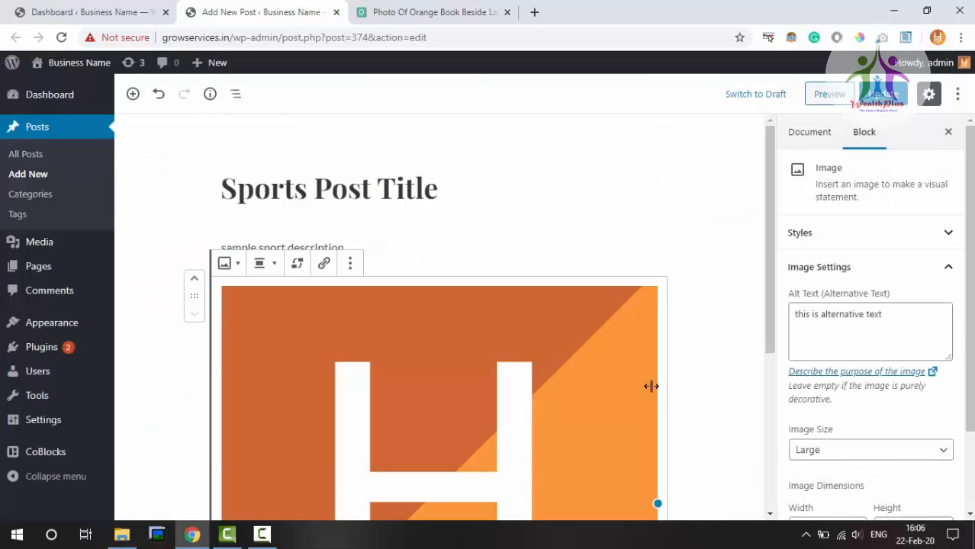
Delete the caption text beneath the HS.png image in the post.
scroll(524, 378, "down", 1)
scroll(525, 379, "down", 3)
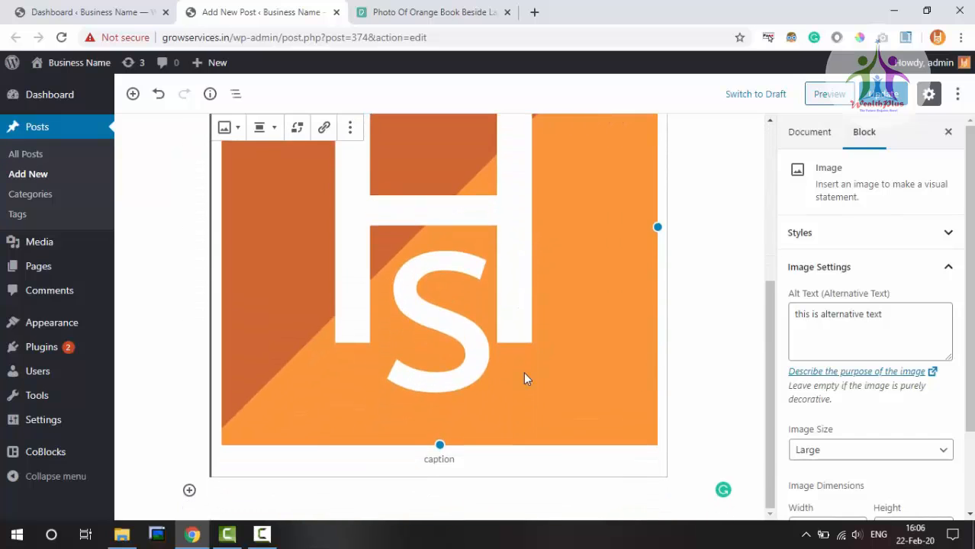
left_click_drag(434, 460, 449, 460)
double_click(449, 460)
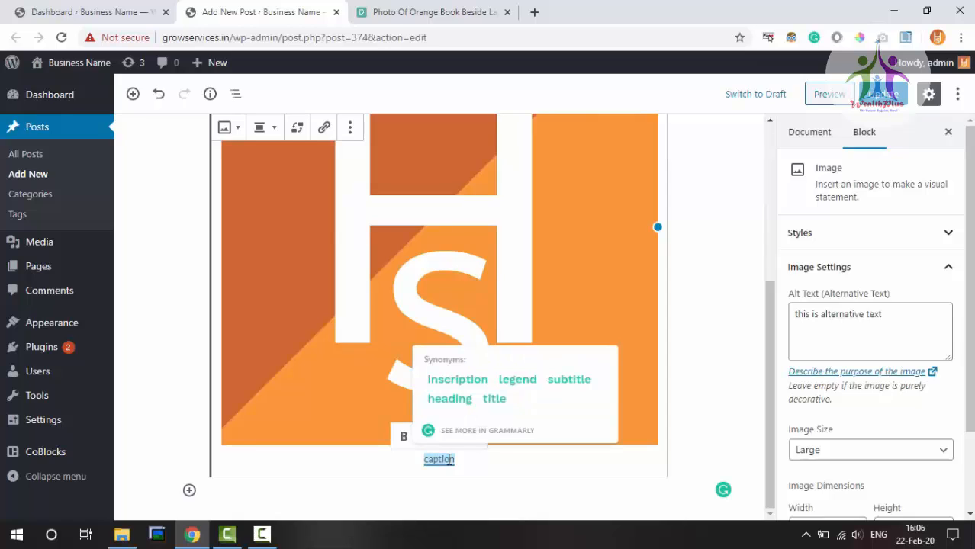
key("BackSpace")
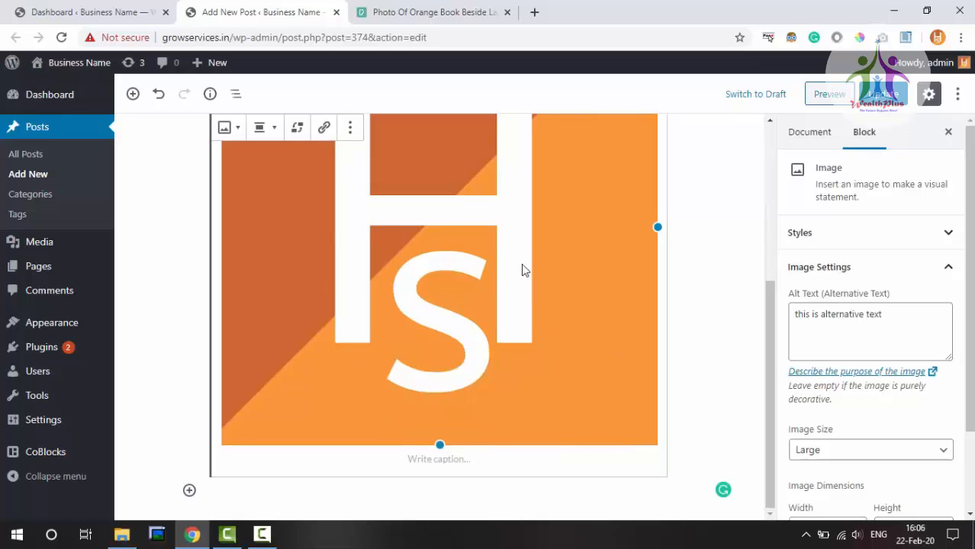
Examine the block styles, including a preview of Circle Mask, and the block types the image can be transformed to.
scroll(523, 270, "up", 4)
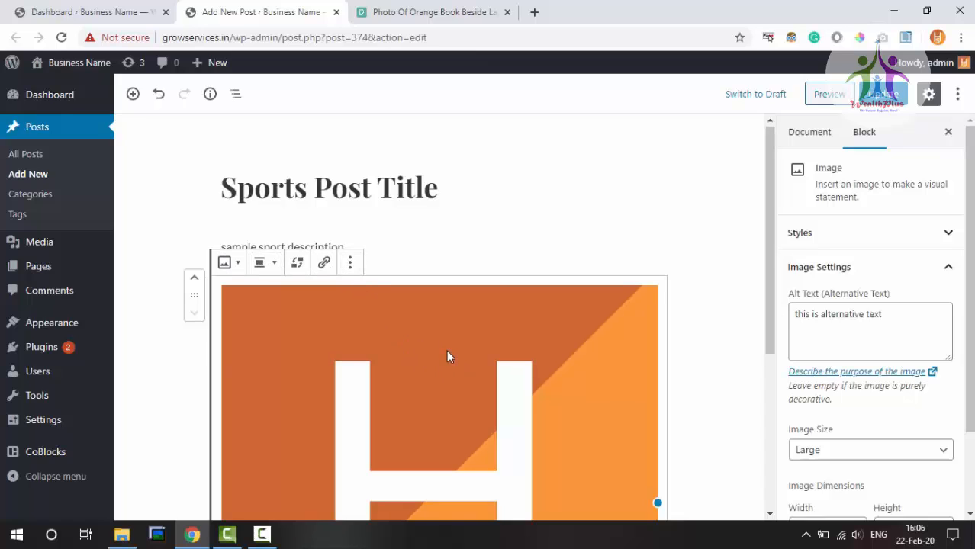
scroll(447, 356, "down", 2)
scroll(447, 356, "up", 2)
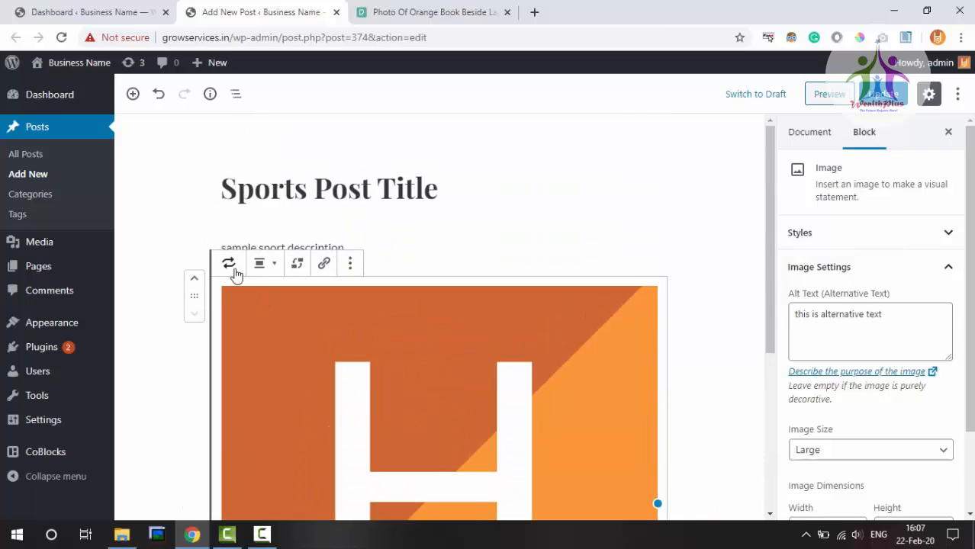
left_click(230, 267)
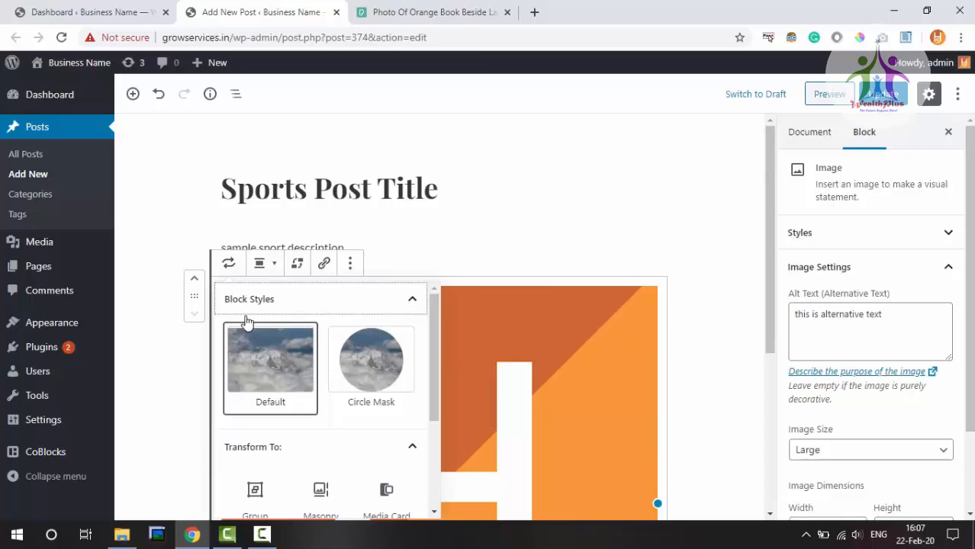
mouse_move(352, 368)
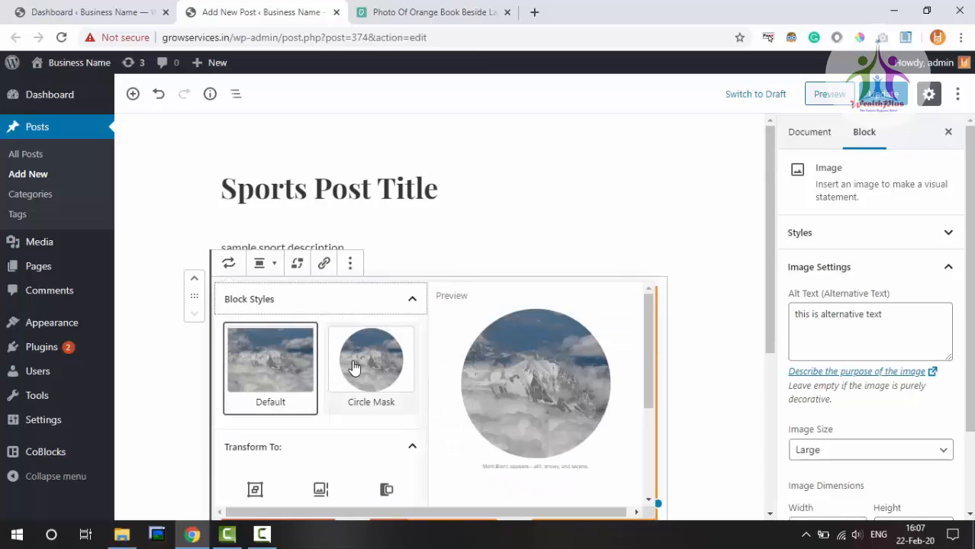
scroll(316, 398, "down", 3)
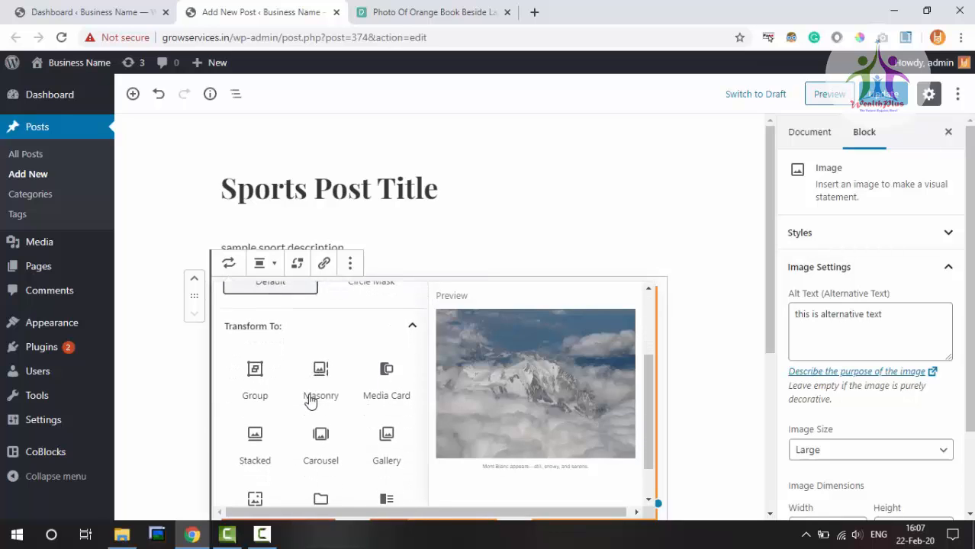
scroll(310, 402, "down", 2)
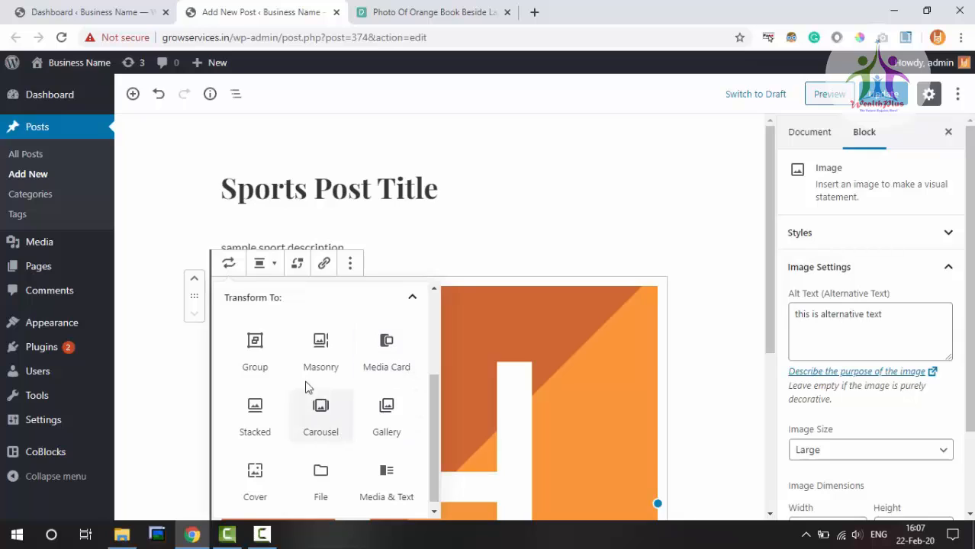
Center-align the HS.png image in the post.
left_click(269, 267)
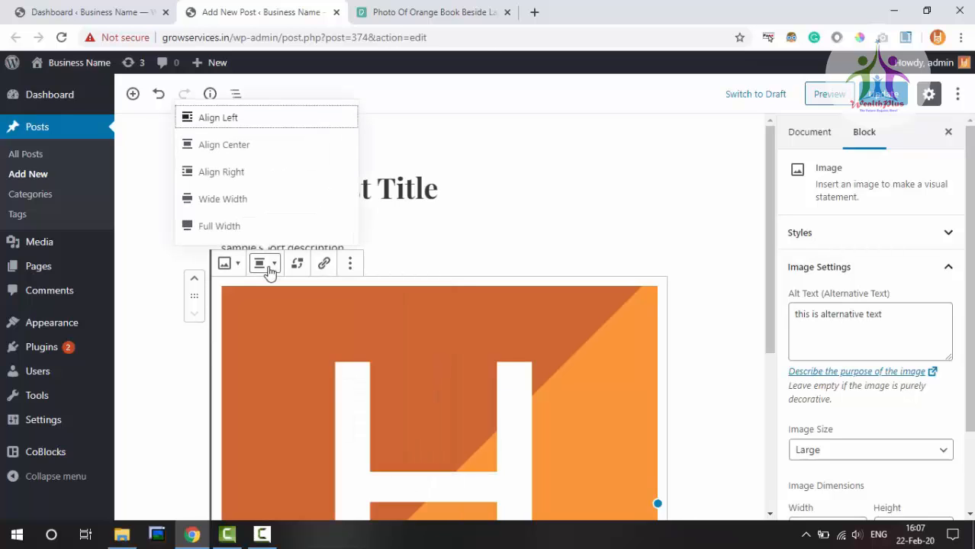
left_click(252, 151)
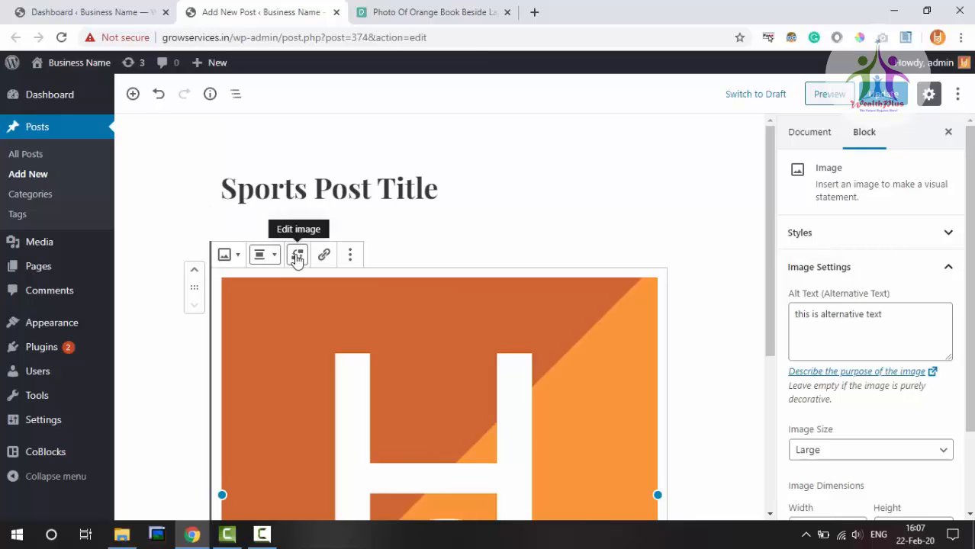
Review the replacement sources and link options available for the HS.png image.
left_click(296, 256)
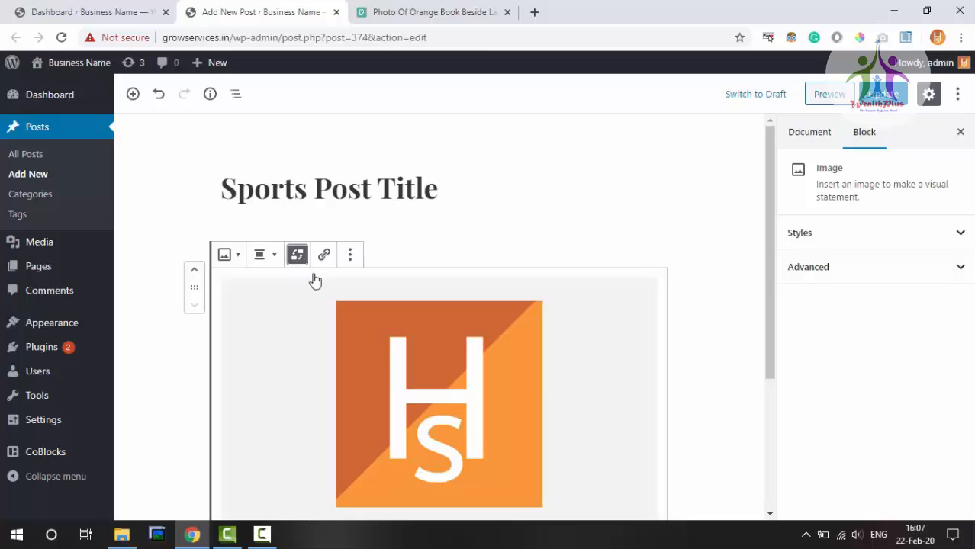
scroll(528, 379, "down", 3)
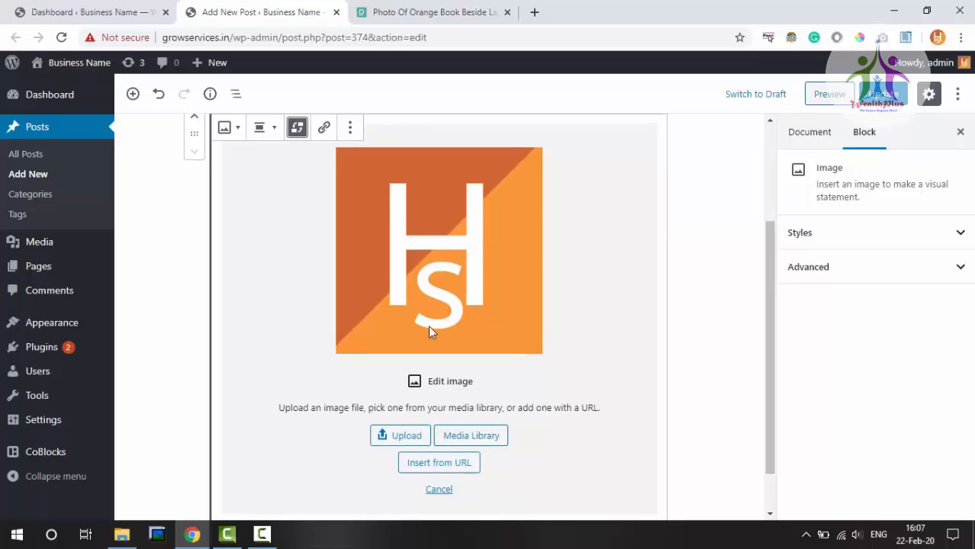
scroll(428, 324, "up", 2)
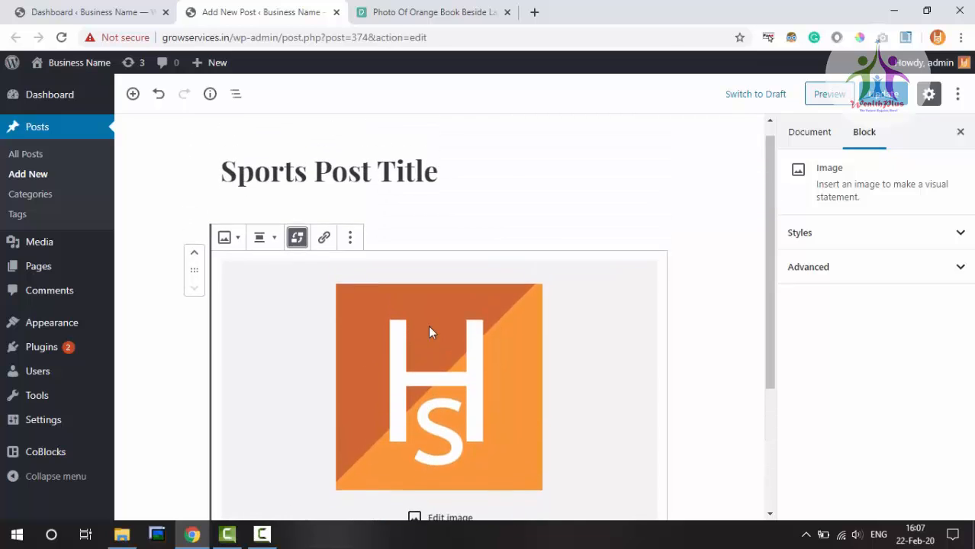
left_click(325, 257)
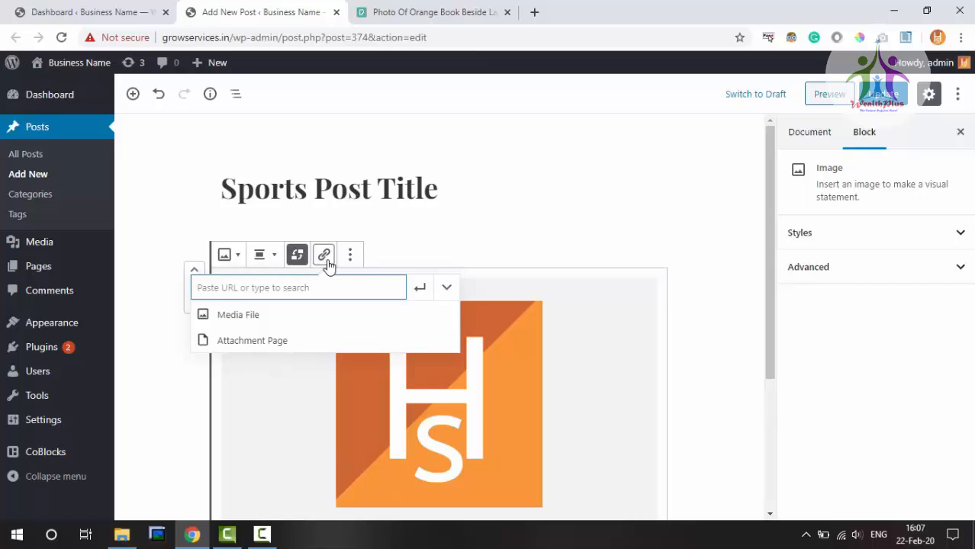
View the image block's HTML code and return the block to visual editing.
left_click(350, 254)
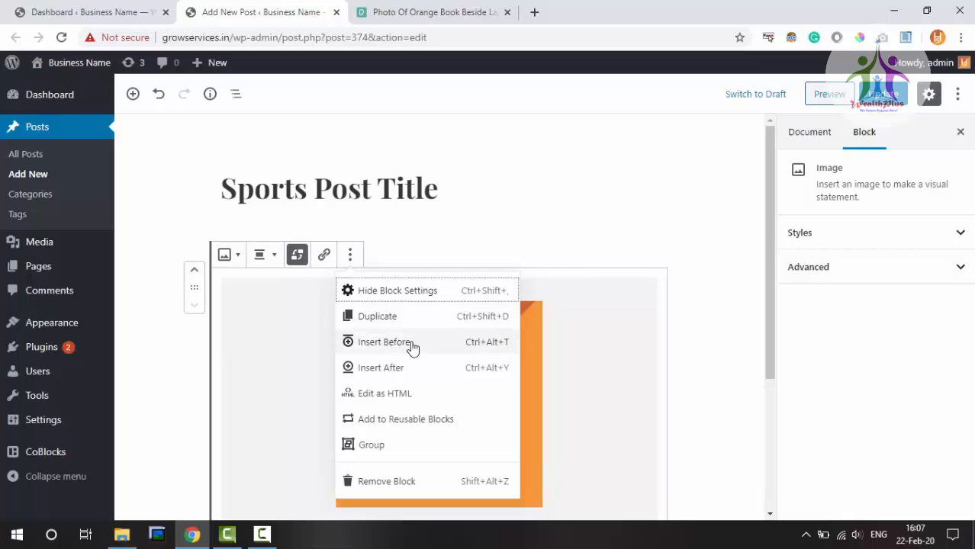
left_click(410, 396)
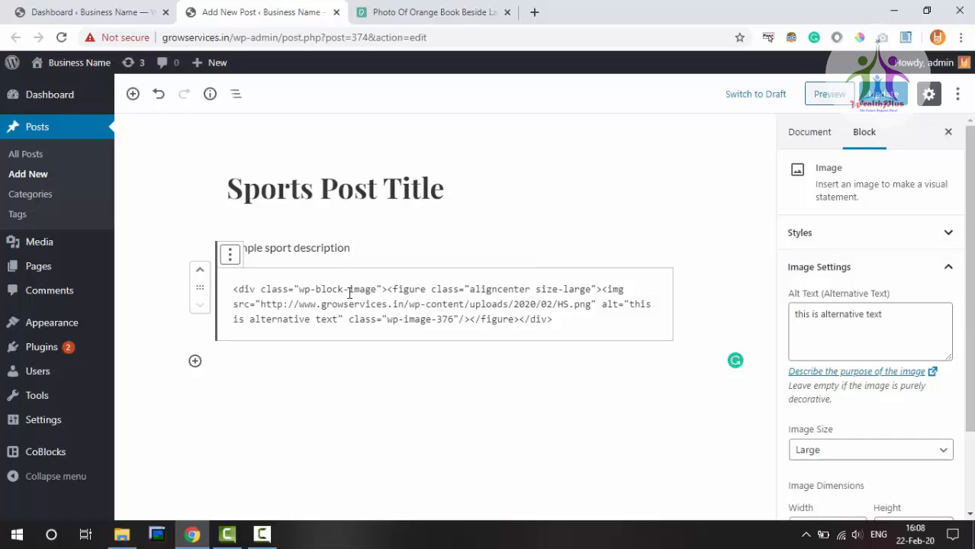
left_click(230, 255)
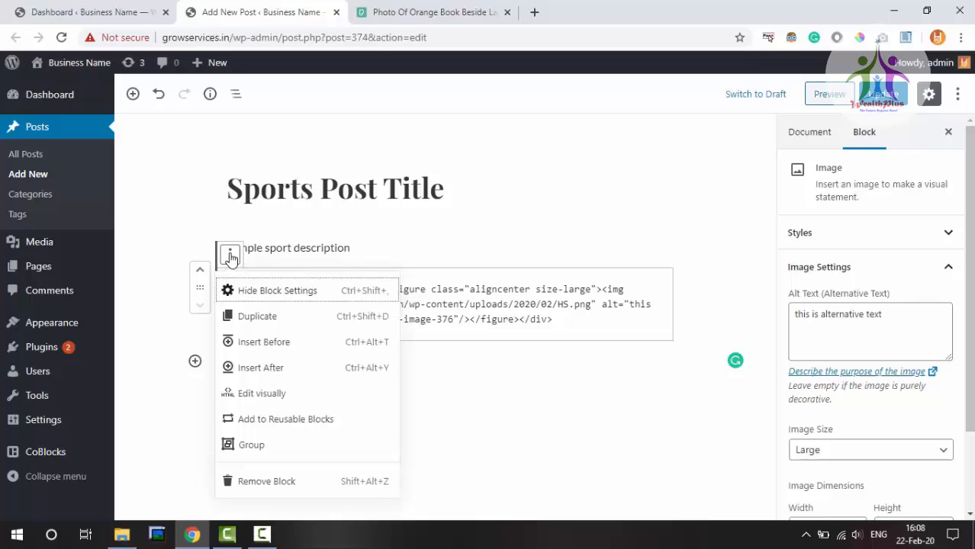
left_click(278, 395)
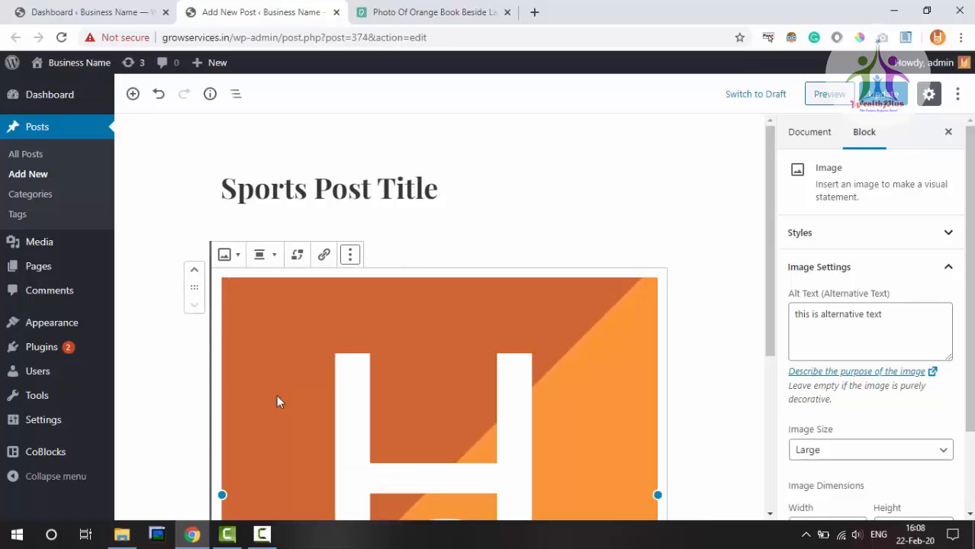
Add the HS.png image block to the reusable blocks and save it under the name "logo".
left_click(351, 259)
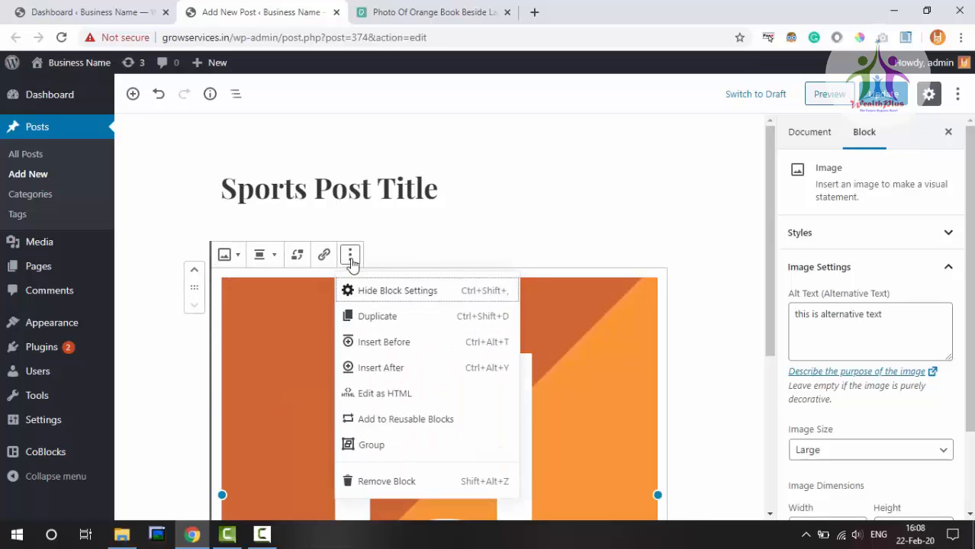
left_click(427, 426)
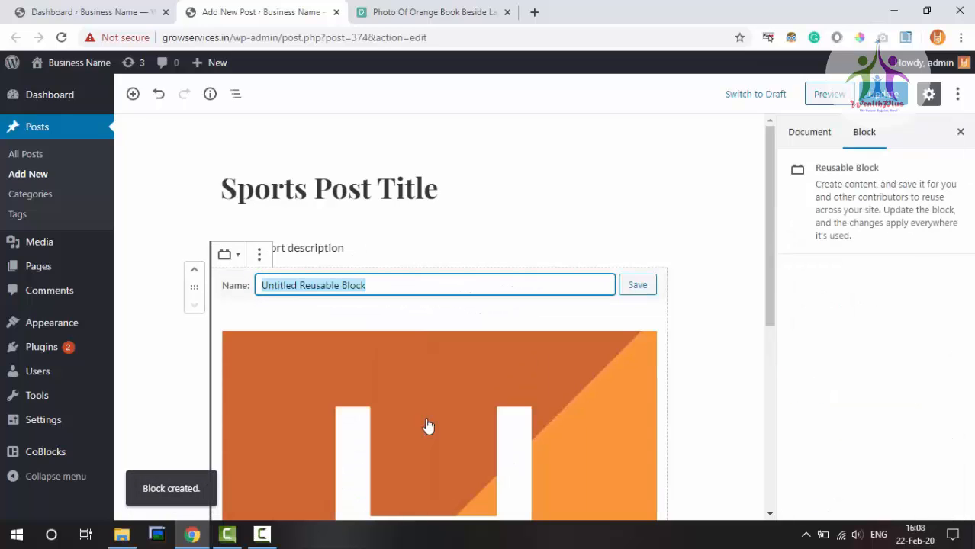
key("BackSpace")
type("logo")
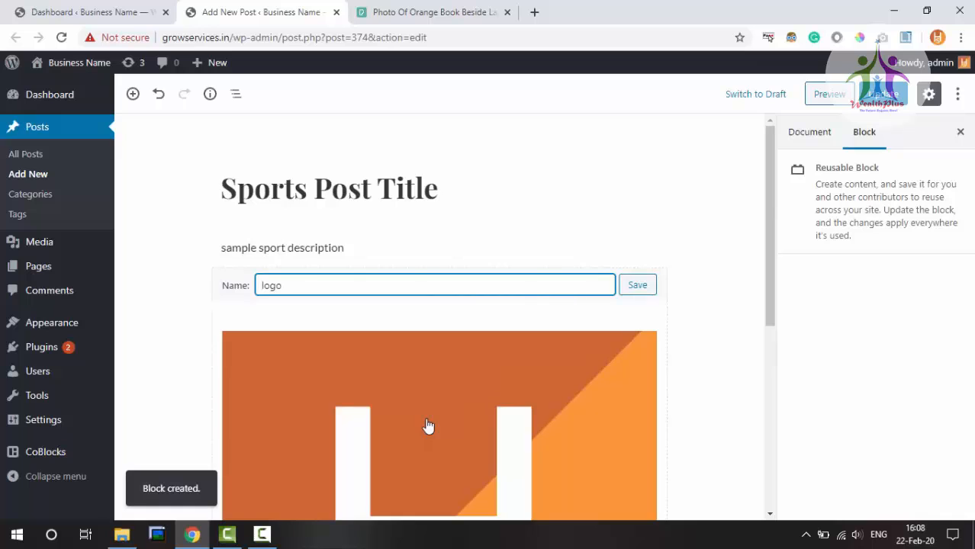
left_click(646, 286)
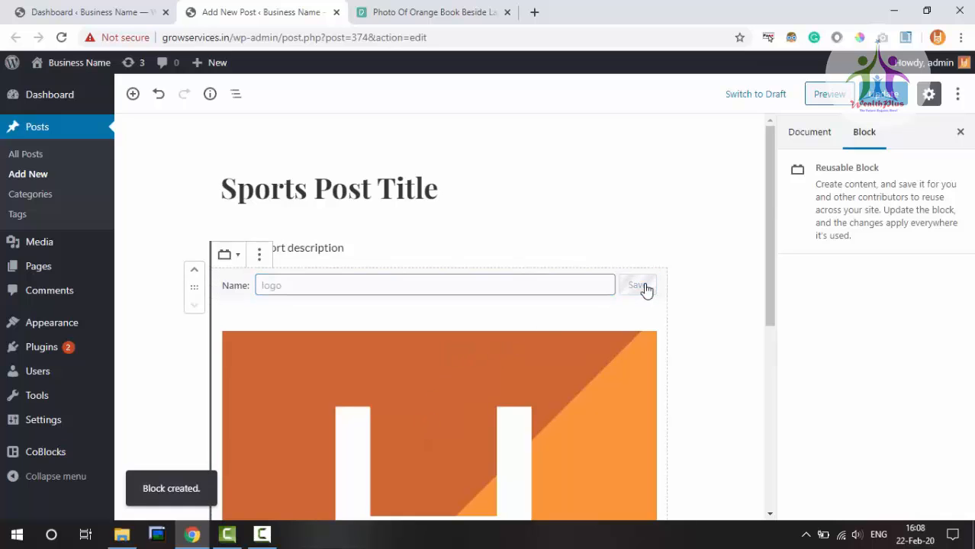
scroll(431, 286, "down", 3)
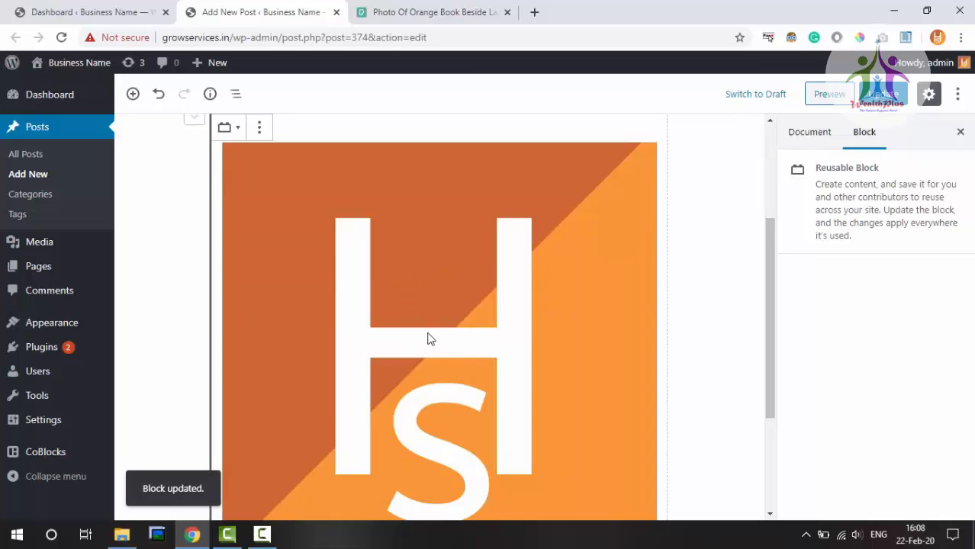
scroll(463, 279, "down", 3)
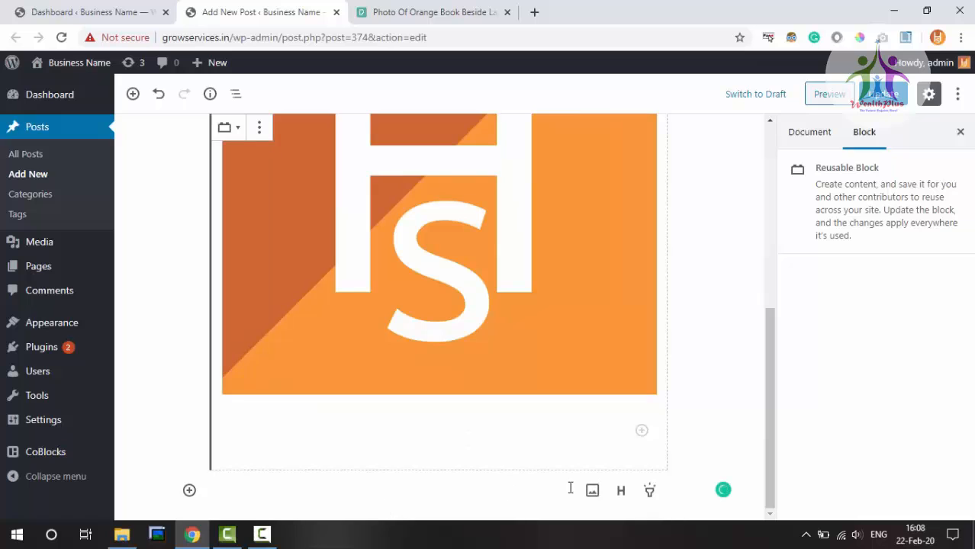
left_click(591, 490)
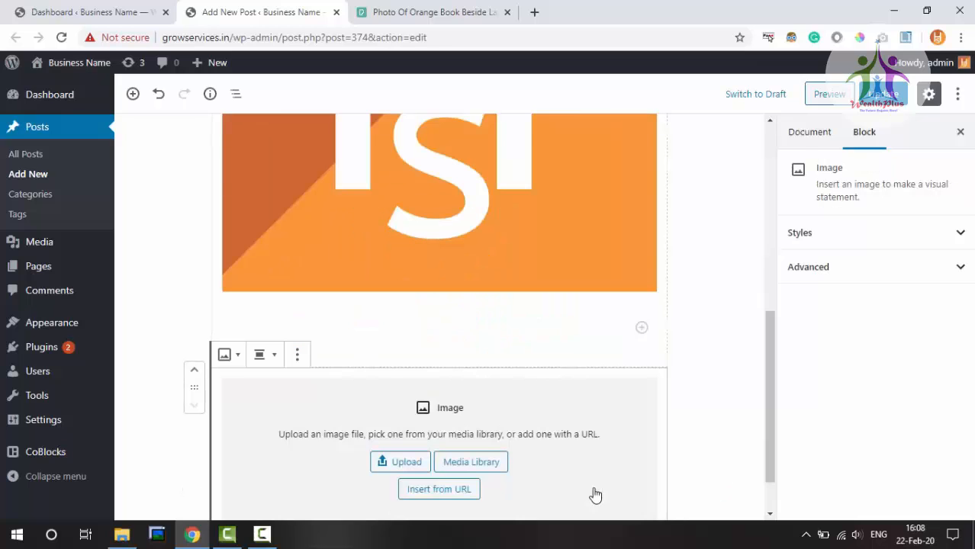
left_click(297, 355)
left_click(333, 320)
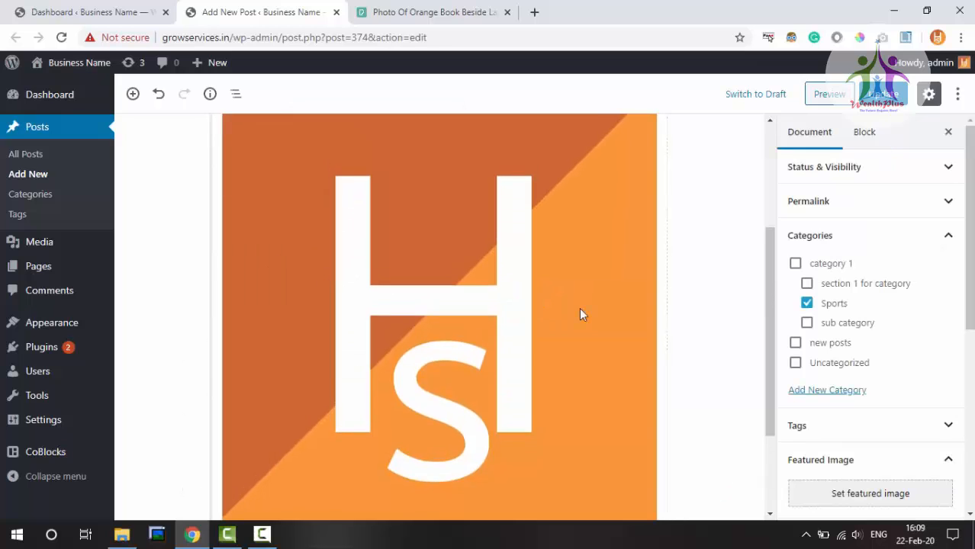
Insert the reusable block "logo" at the end of the post and check it beneath the original image.
left_click(189, 491)
scroll(357, 331, "down", 5)
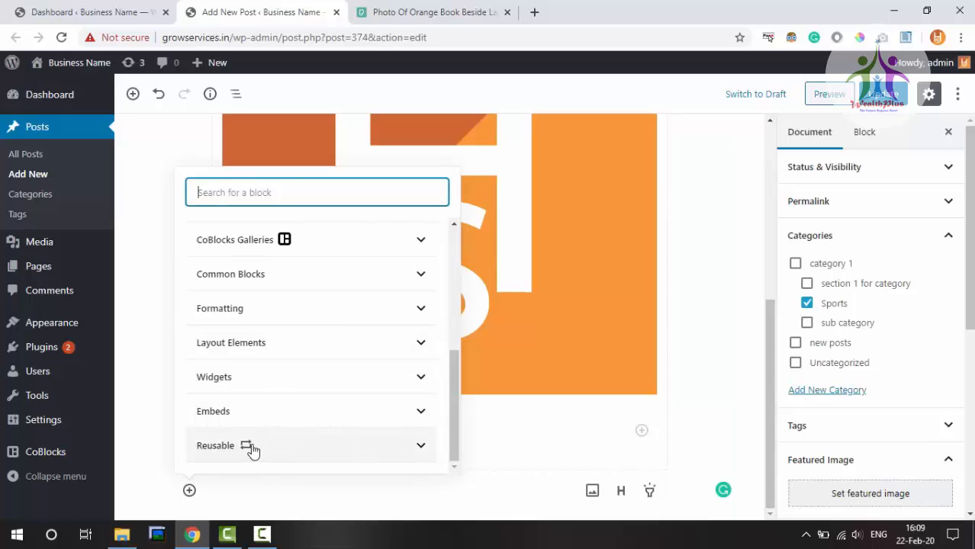
left_click(421, 446)
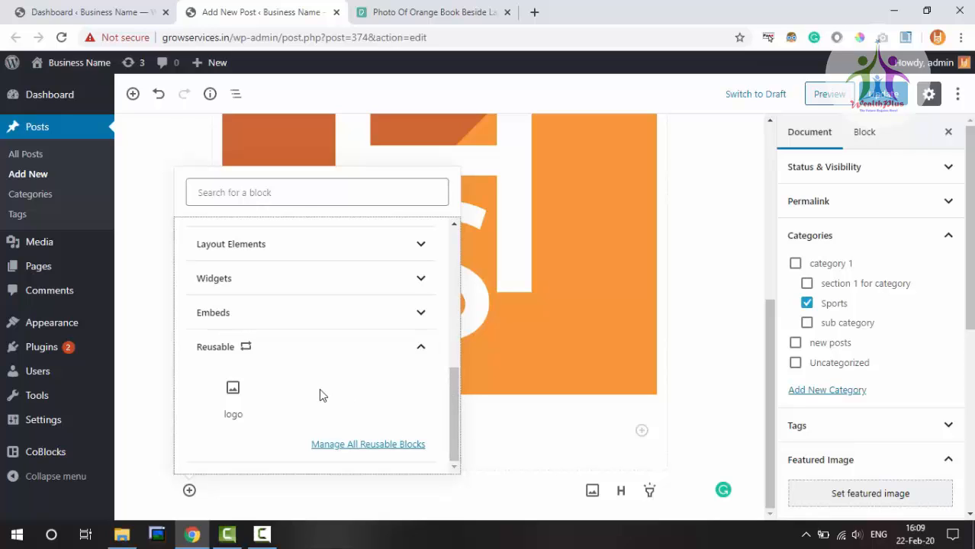
left_click(238, 398)
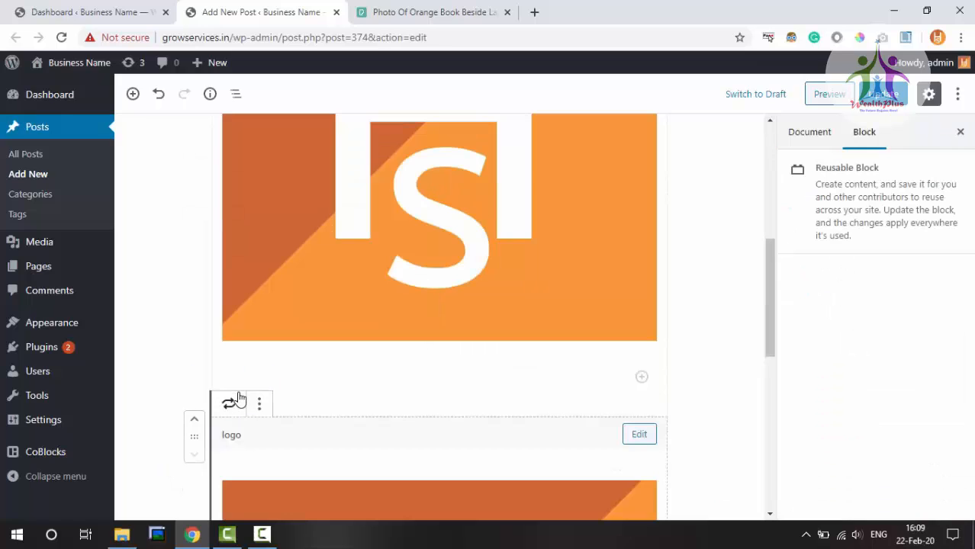
scroll(504, 348, "down", 3)
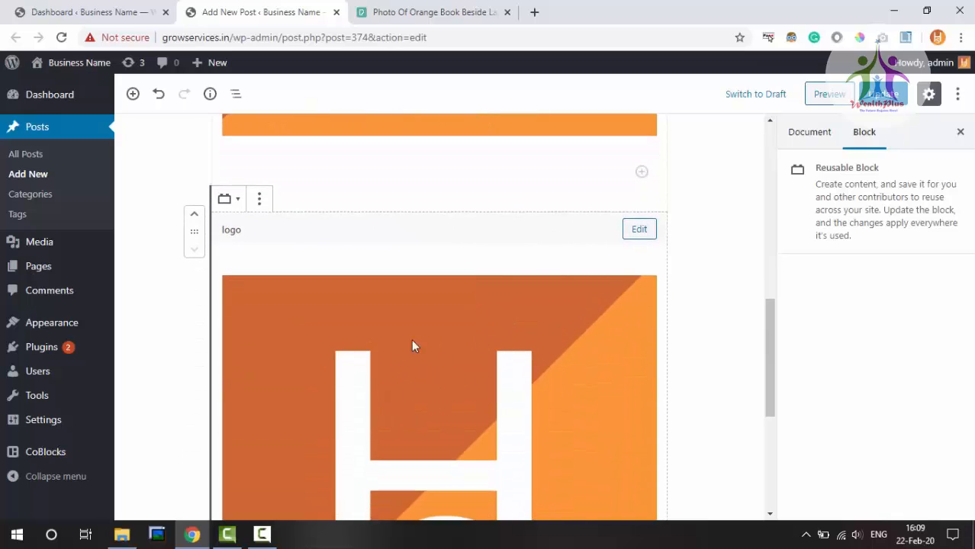
scroll(444, 405, "down", 2)
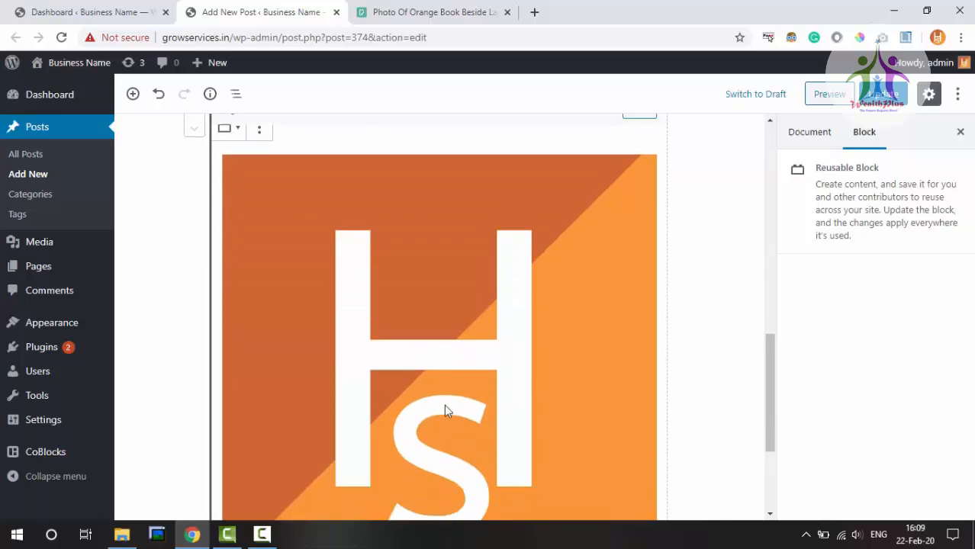
scroll(461, 321, "down", 3)
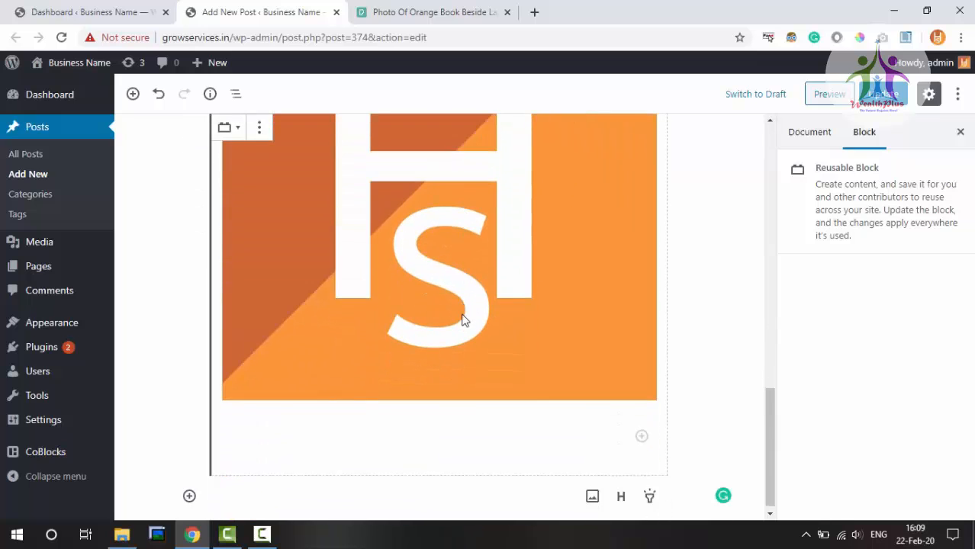
scroll(461, 321, "up", 4)
scroll(461, 320, "down", 2)
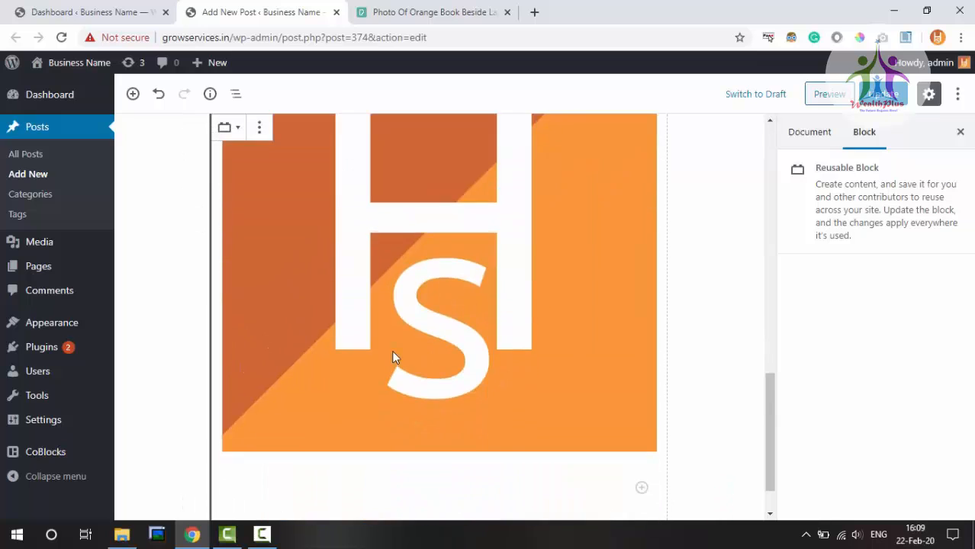
scroll(394, 356, "up", 3)
scroll(394, 357, "up", 1)
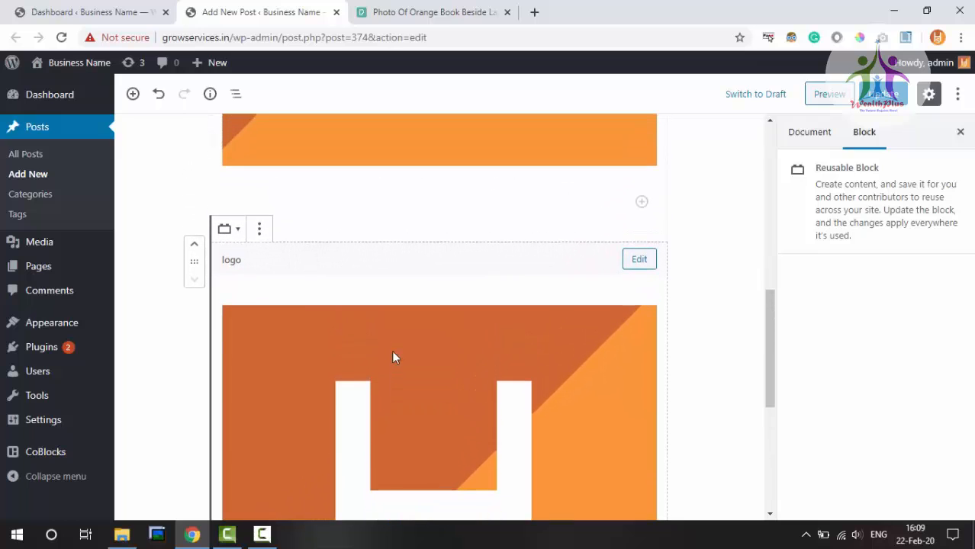
Add a heading block with the text "sample heading" beneath the second logo.
scroll(392, 351, "down", 4)
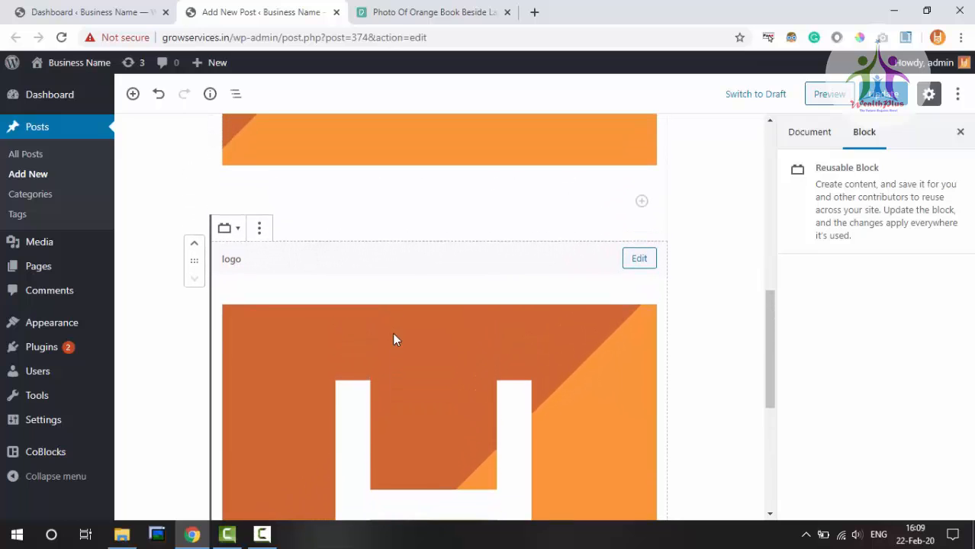
left_click(189, 490)
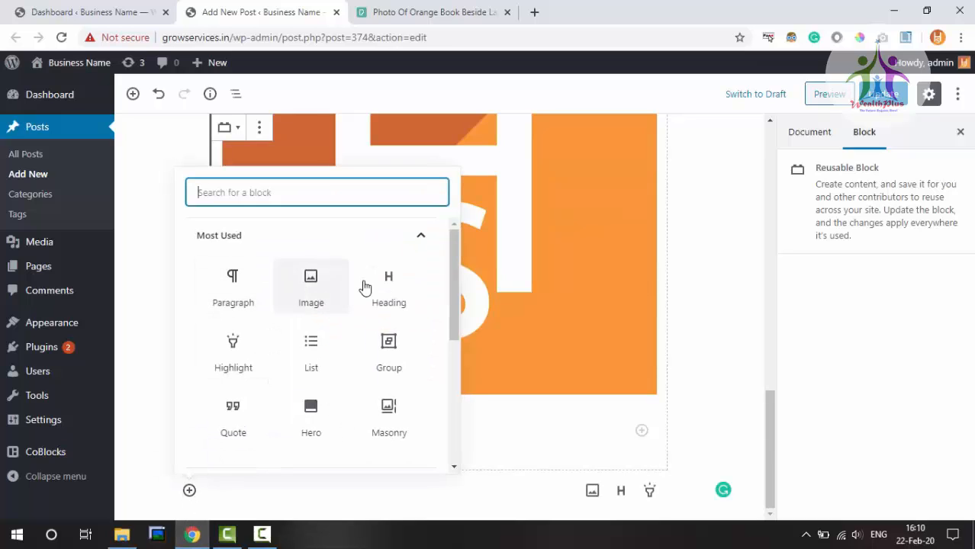
left_click(390, 284)
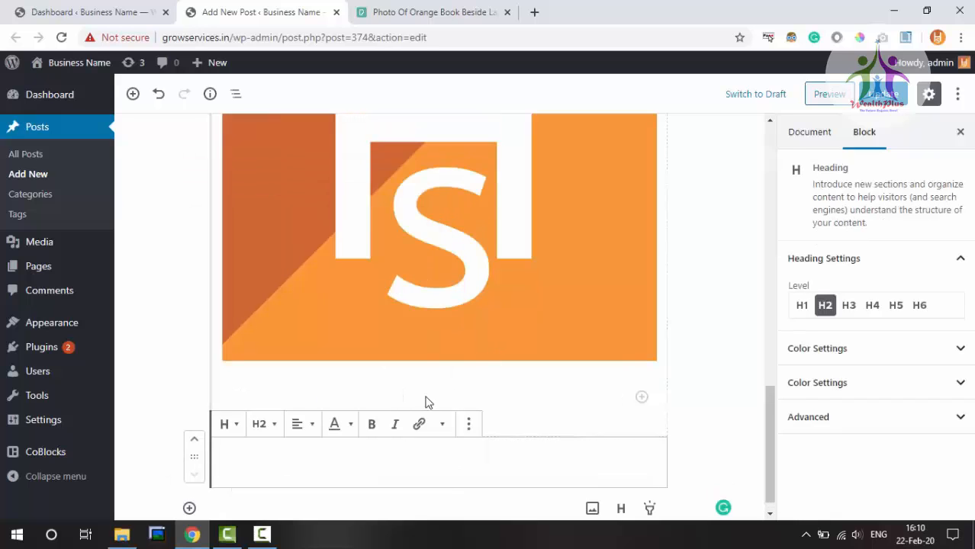
type("sample heading")
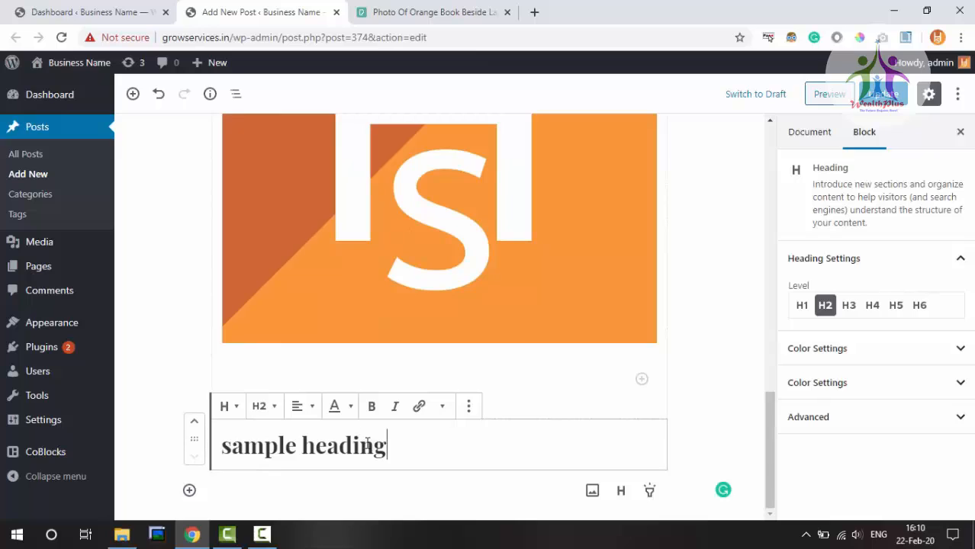
Review the block types the heading can be transformed to and set its level to Heading 4.
left_click(229, 408)
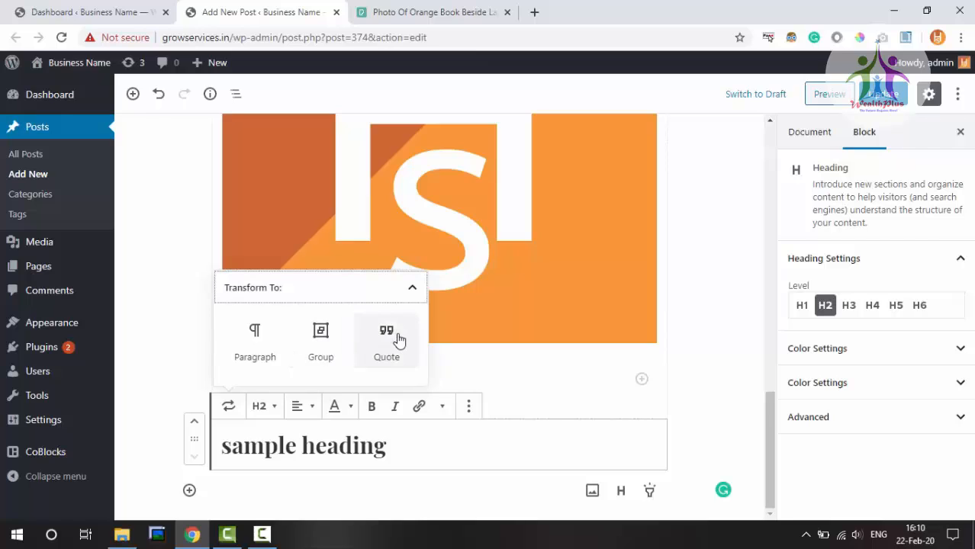
left_click(228, 409)
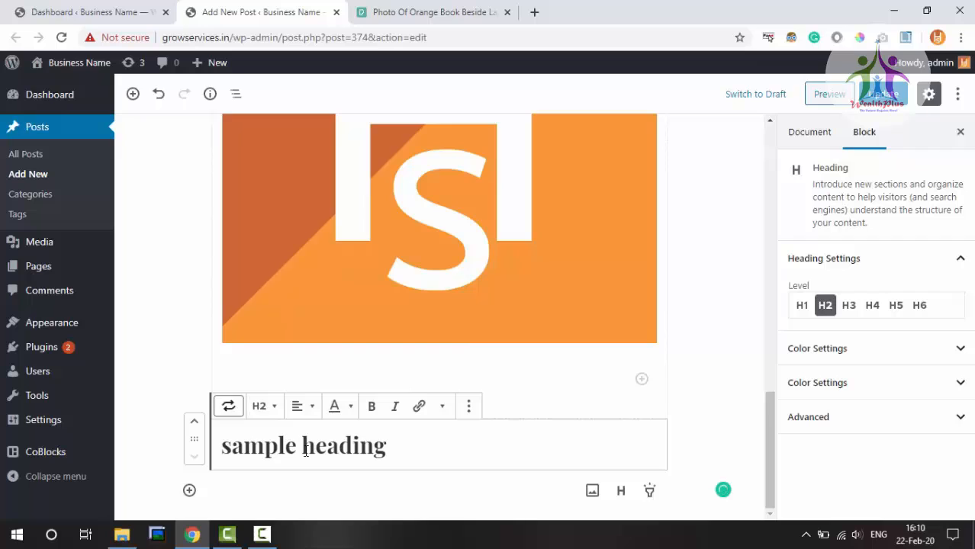
triple_click(305, 450)
left_click(263, 406)
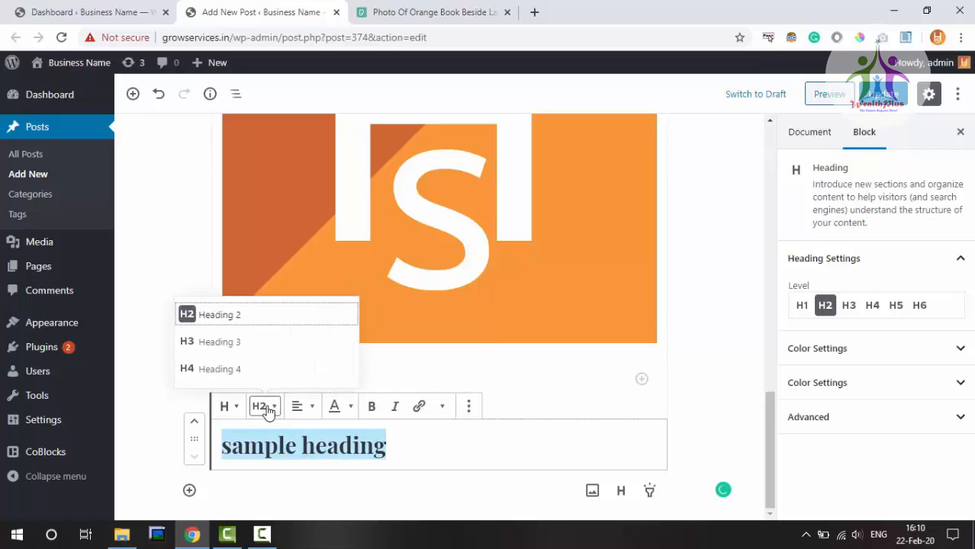
left_click(238, 370)
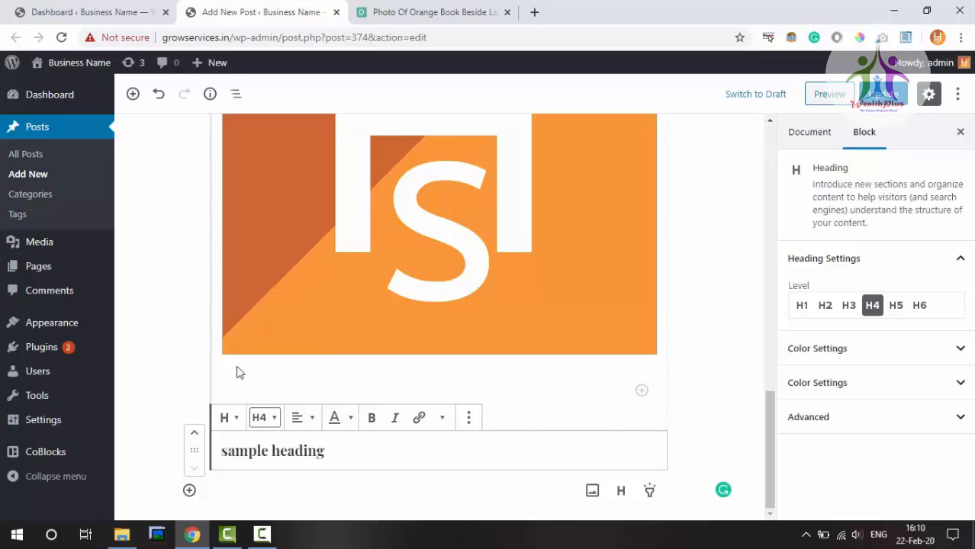
Center the "sample heading" text and set its font to Times New Roman.
left_click(301, 422)
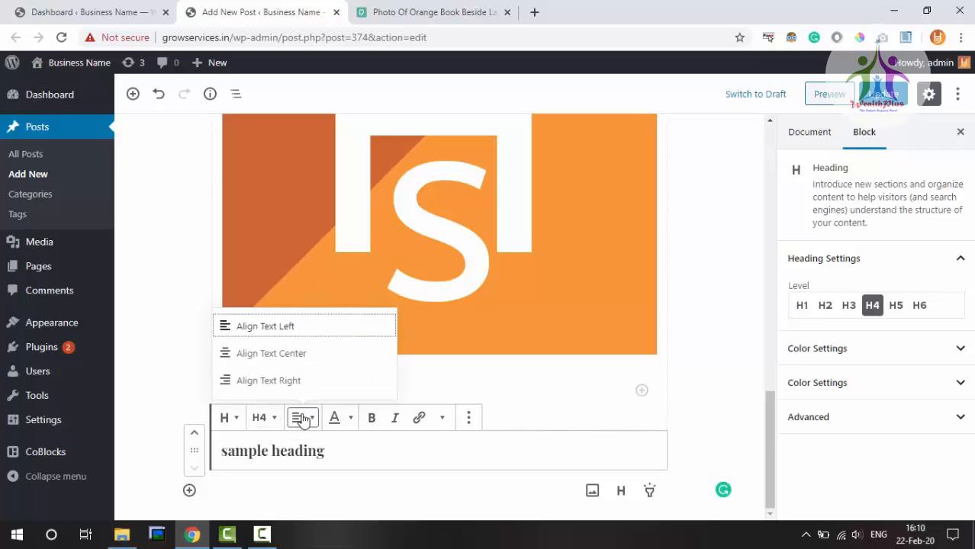
left_click(284, 355)
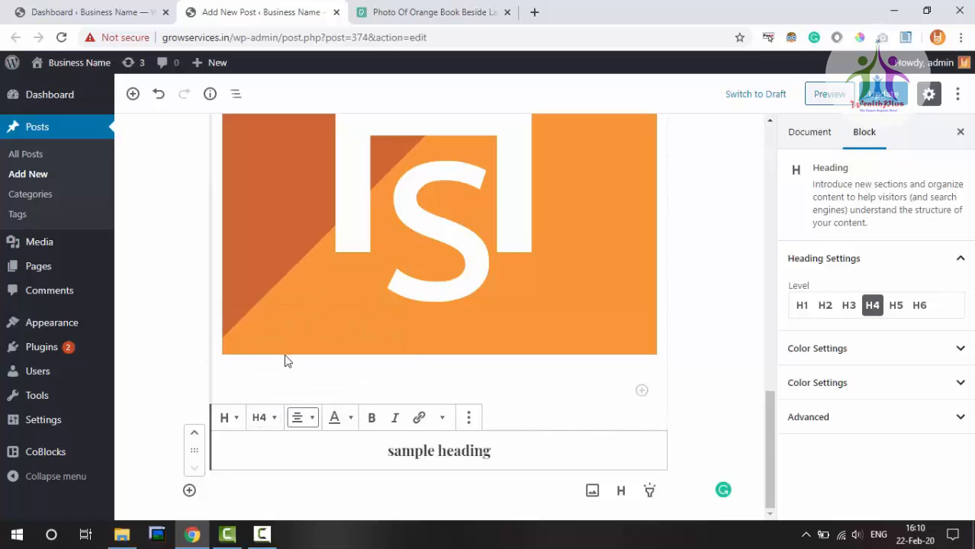
left_click(340, 419)
left_click(339, 419)
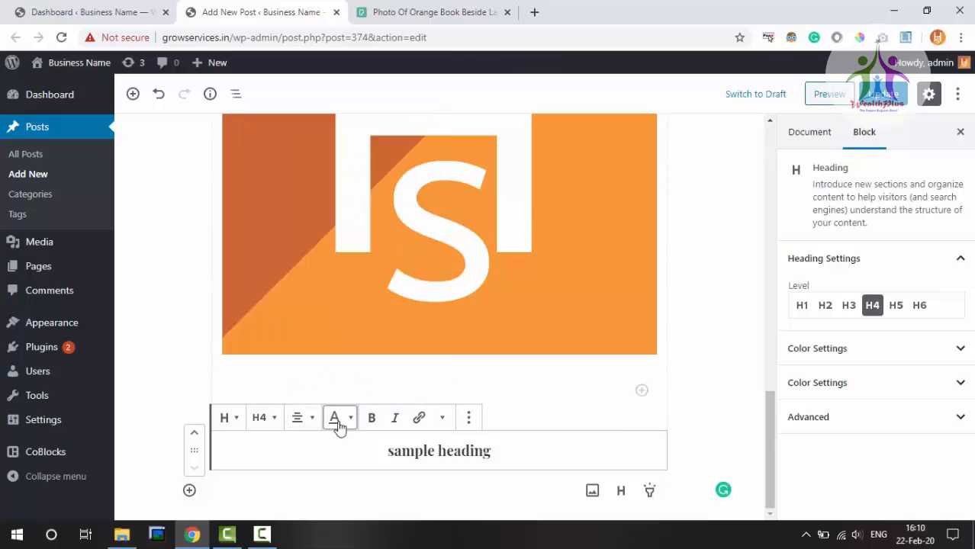
left_click(339, 419)
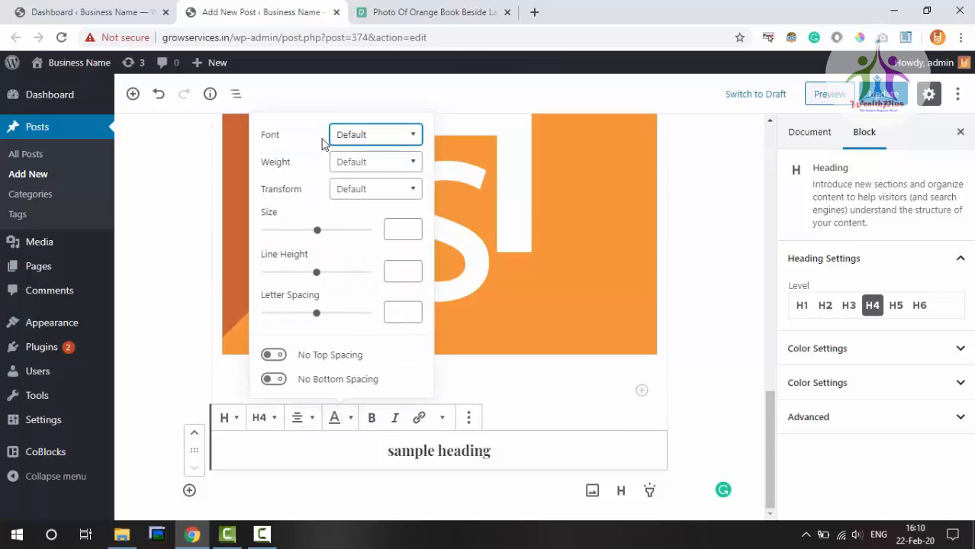
left_click(347, 135)
left_click(373, 191)
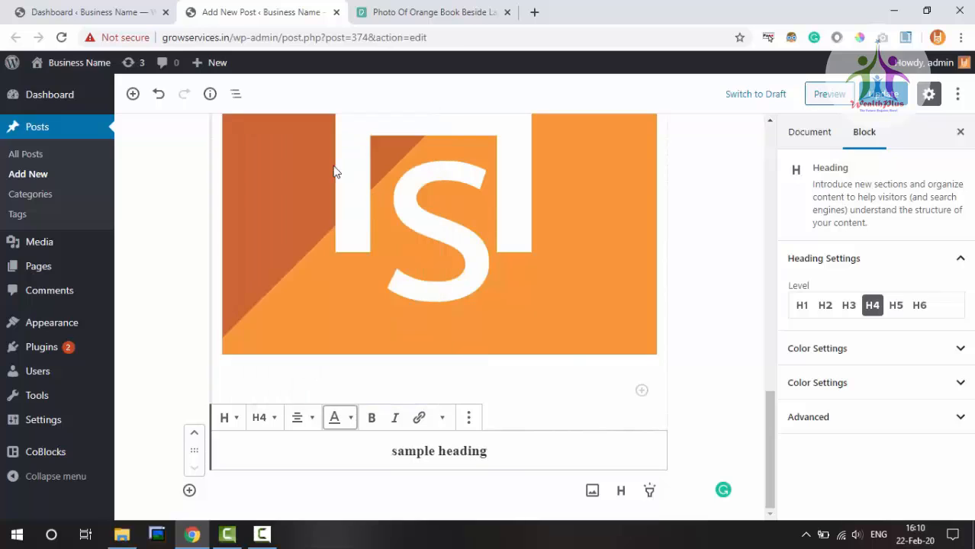
Set the heading's font weight to Bold and its text transform to Uppercase.
left_click(337, 418)
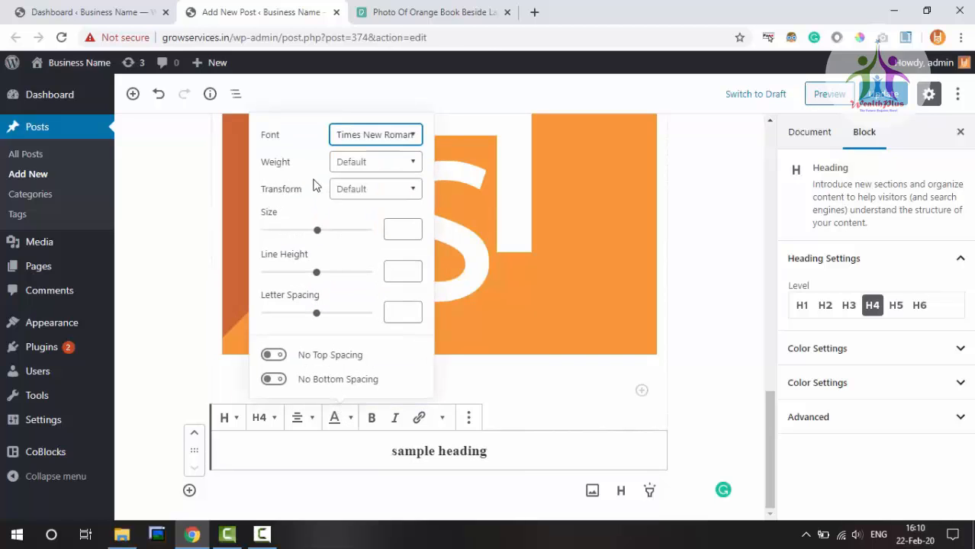
left_click(362, 163)
left_click(365, 204)
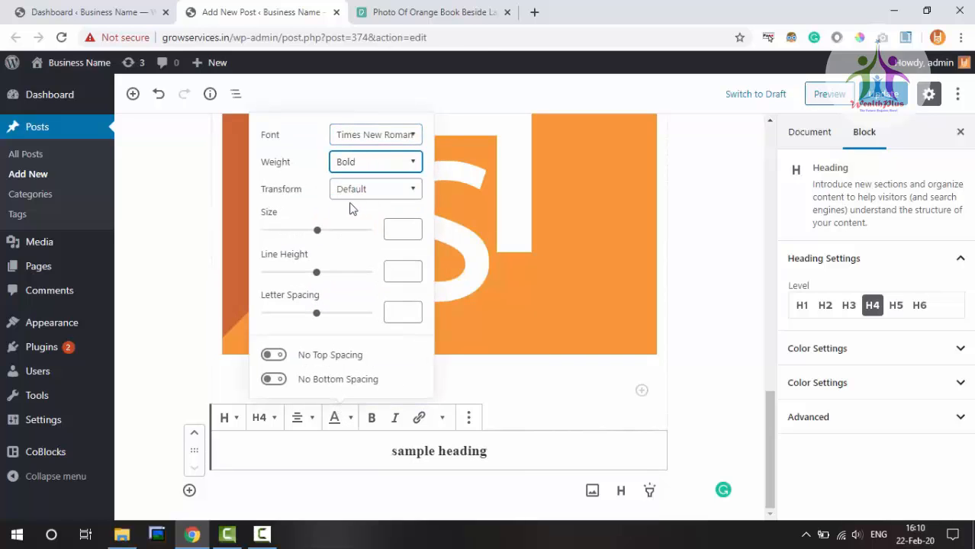
left_click(367, 193)
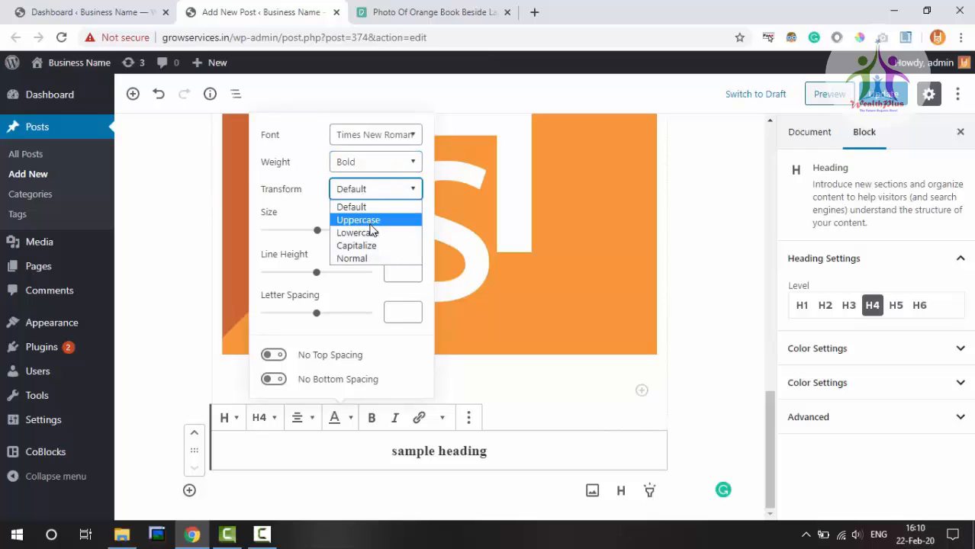
key("Escape")
key("Down")
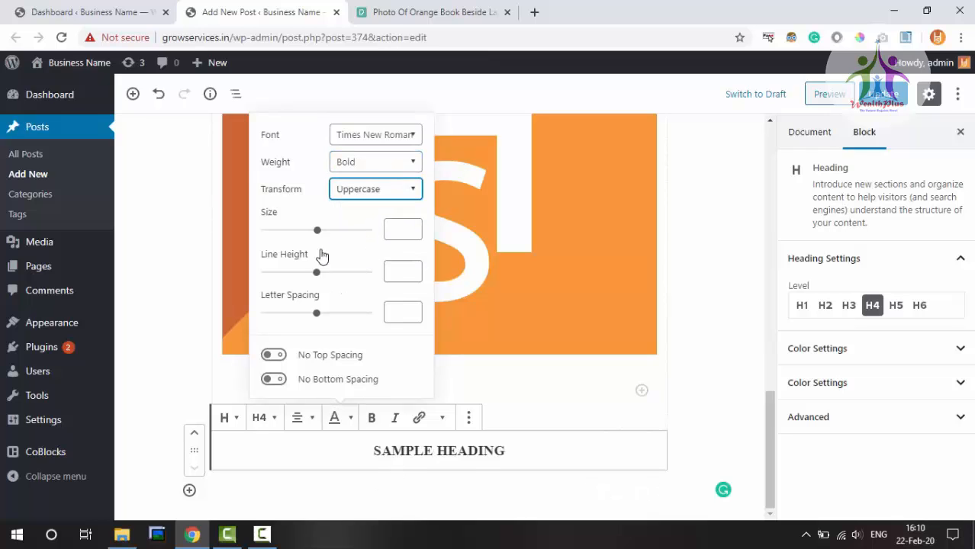
Set the heading's size to 56, line height to 1.59 and letter spacing to 1.1.
left_click_drag(317, 238, 298, 265)
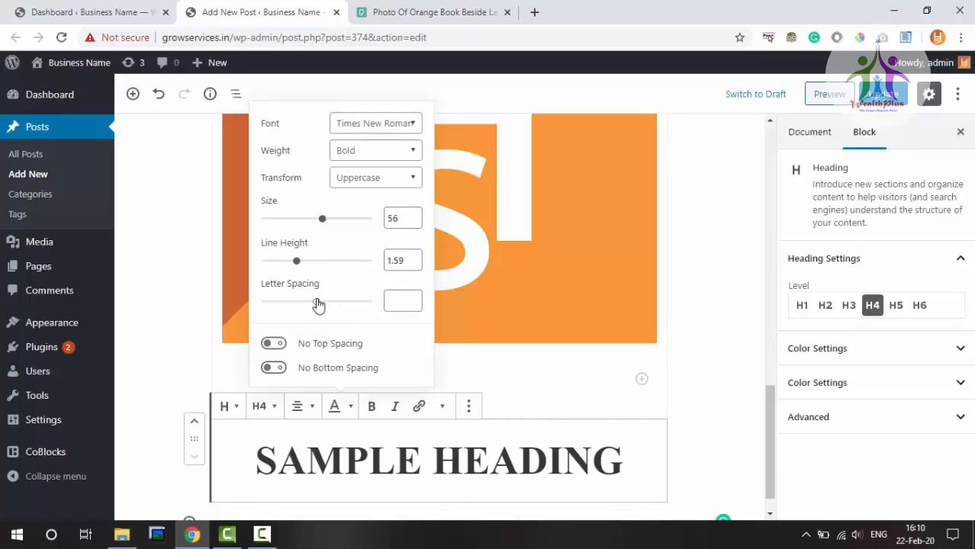
mouse_move(318, 304)
left_mouse_down()
mouse_move(341, 307)
mouse_move(320, 308)
left_mouse_up()
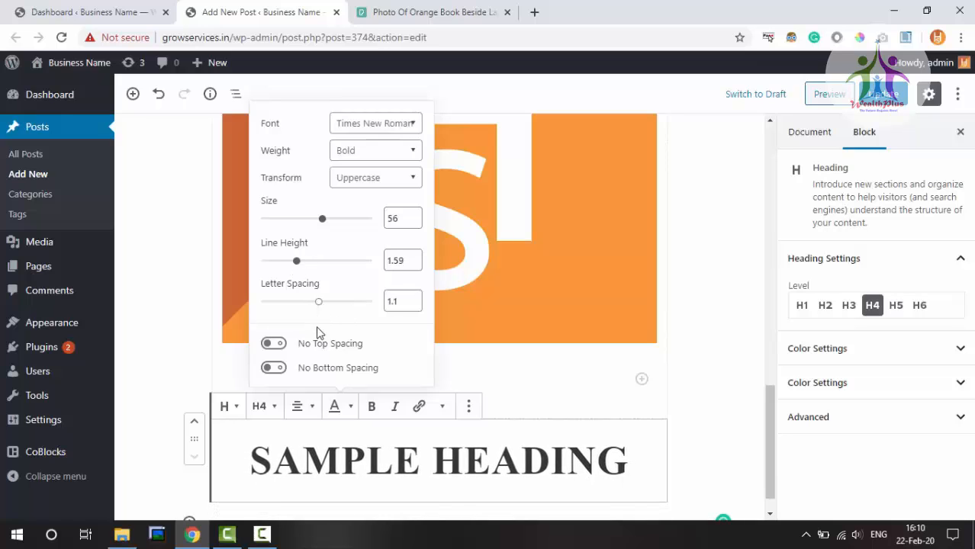
Format the entire heading text as bold, italic and strikethrough.
left_click(372, 408)
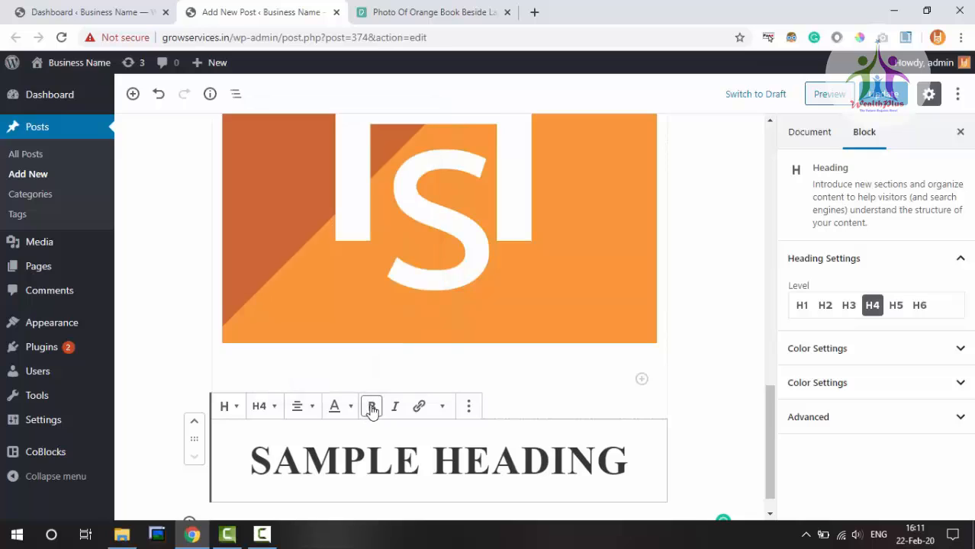
key("ctrl+a")
left_click(371, 408)
left_click(395, 406)
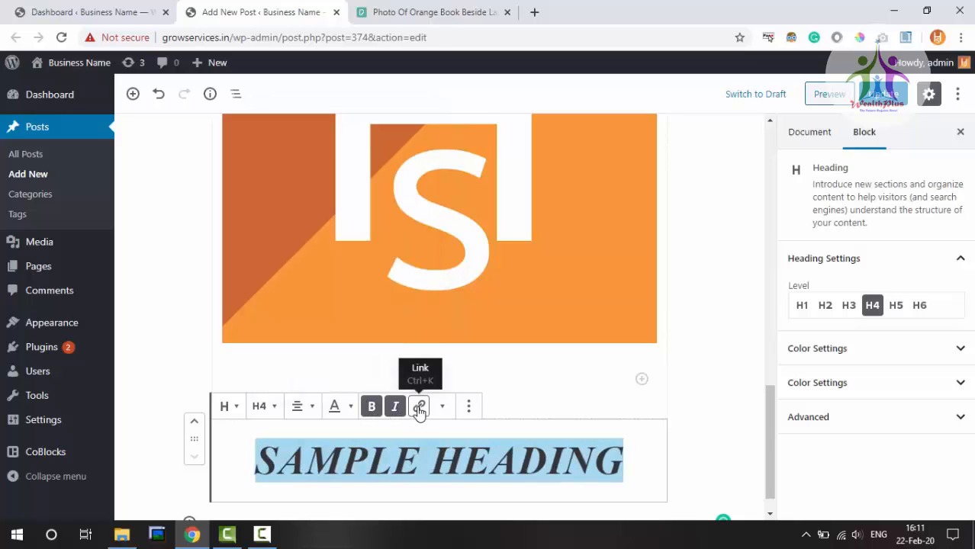
left_click(419, 409)
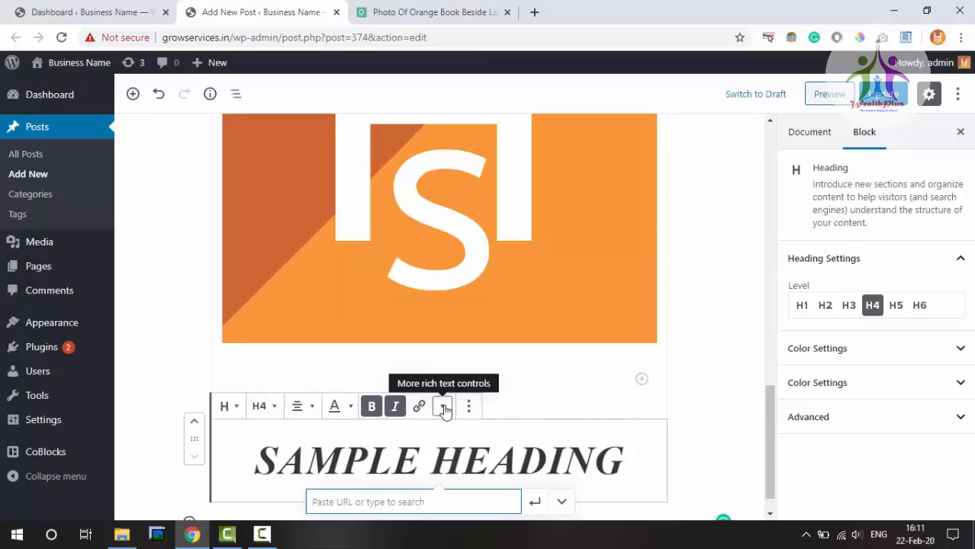
left_click(443, 408)
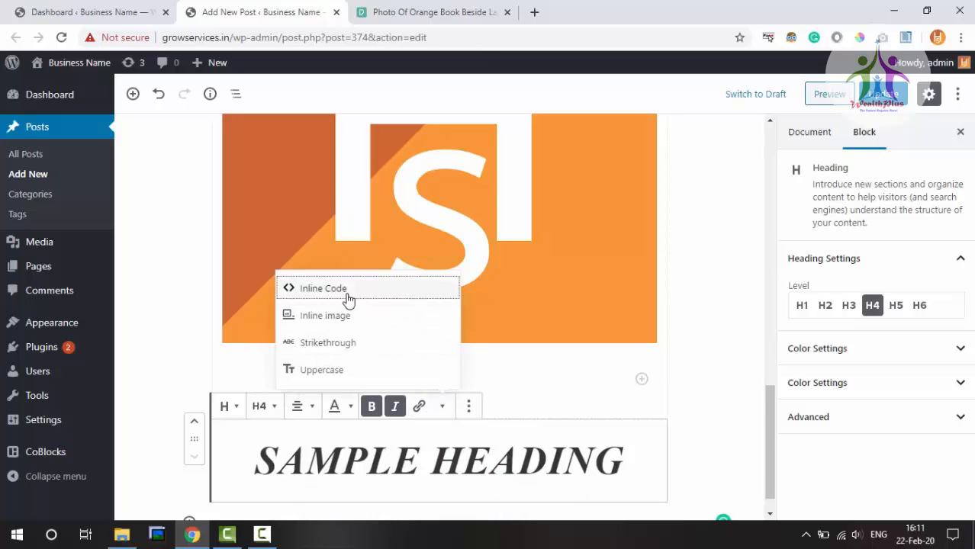
left_click(355, 350)
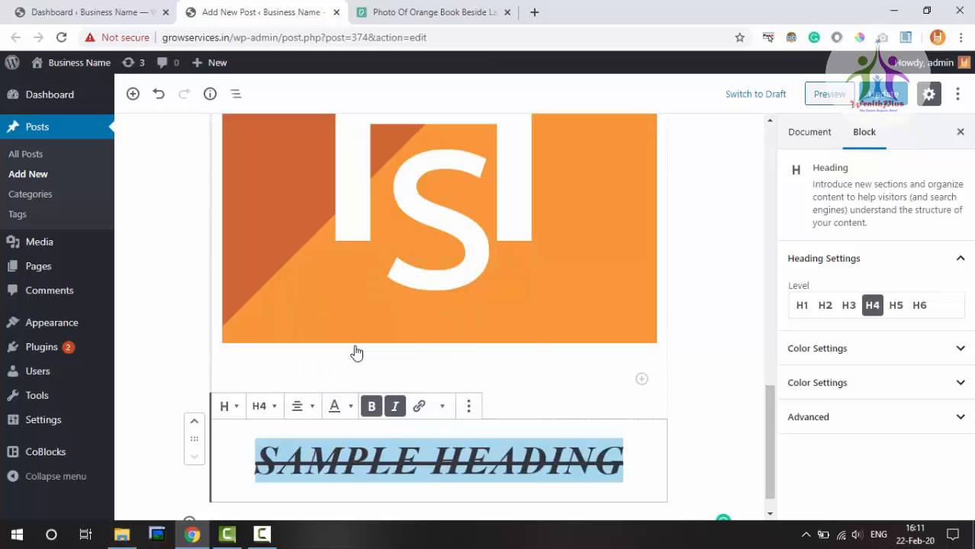
Look over the heading's additional block actions and read the description of the reusable logo block above it.
left_click(468, 405)
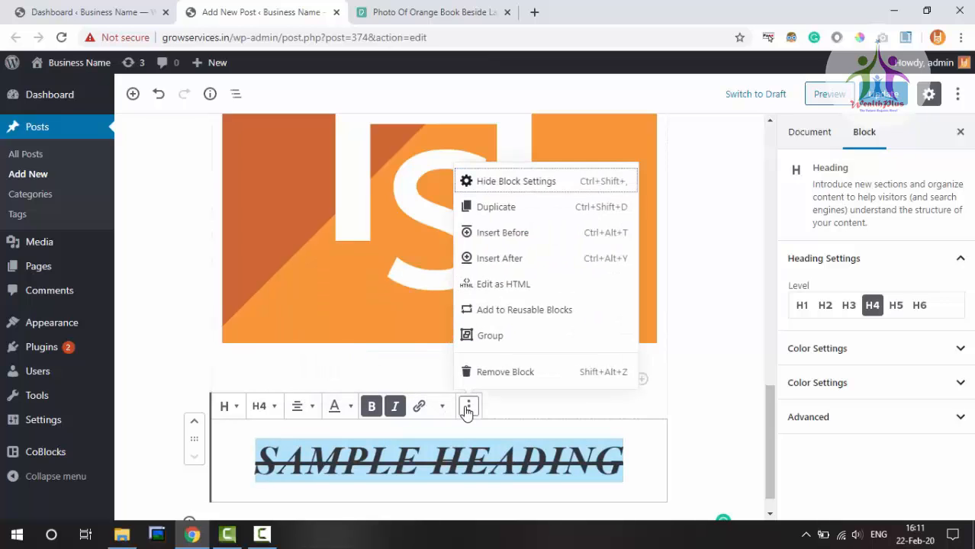
left_click(517, 458)
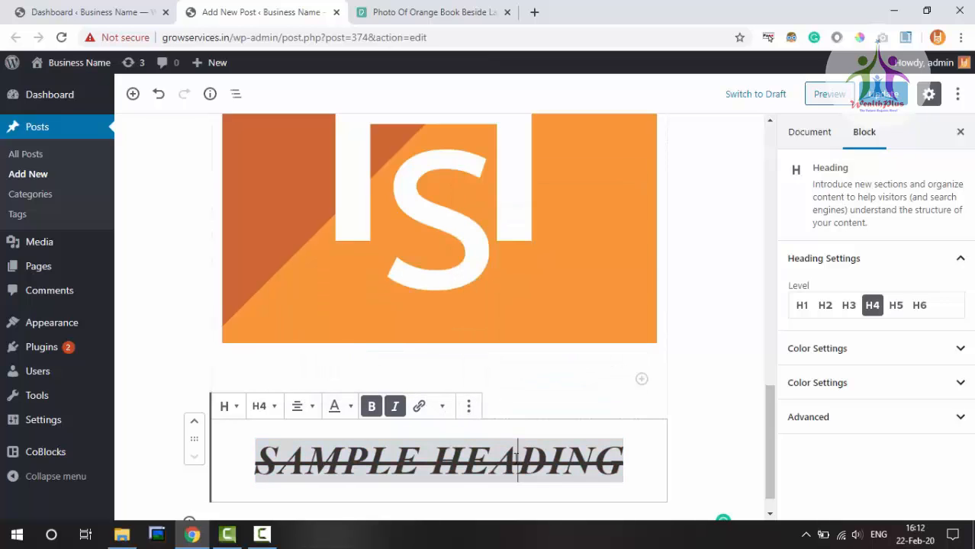
left_click(630, 446)
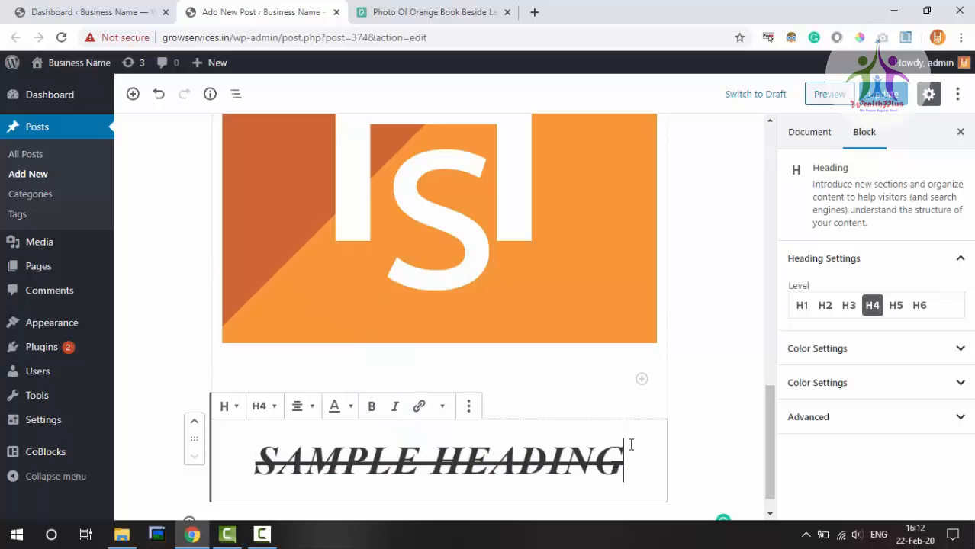
scroll(537, 283, "up", 4)
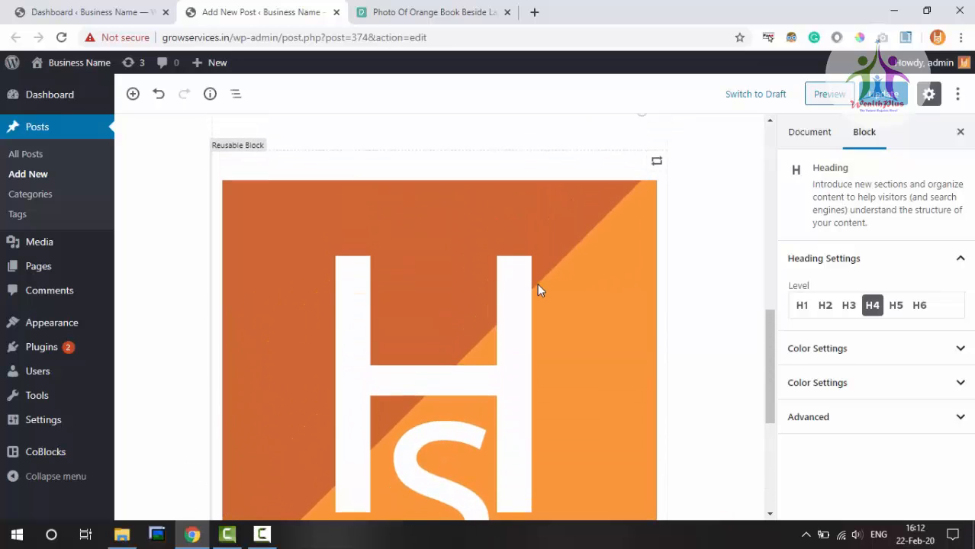
left_click(443, 249)
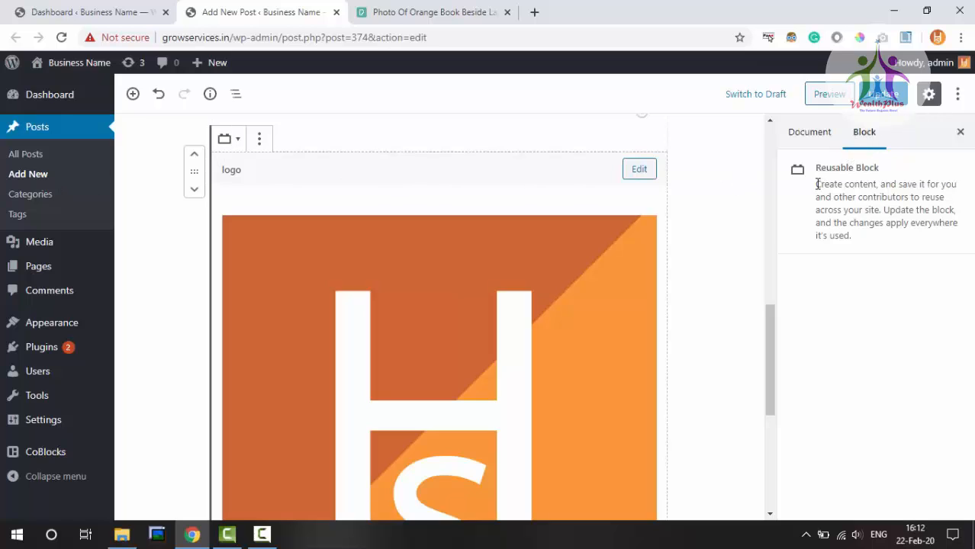
left_click_drag(817, 184, 852, 235)
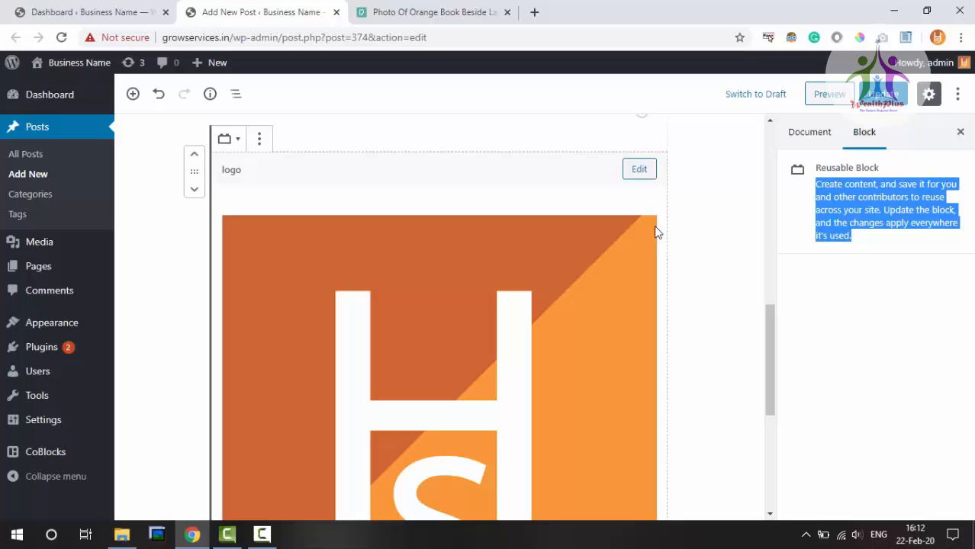
Select the heading block beneath the logo again, try level H2 and set its level to H3.
scroll(482, 279, "down", 5)
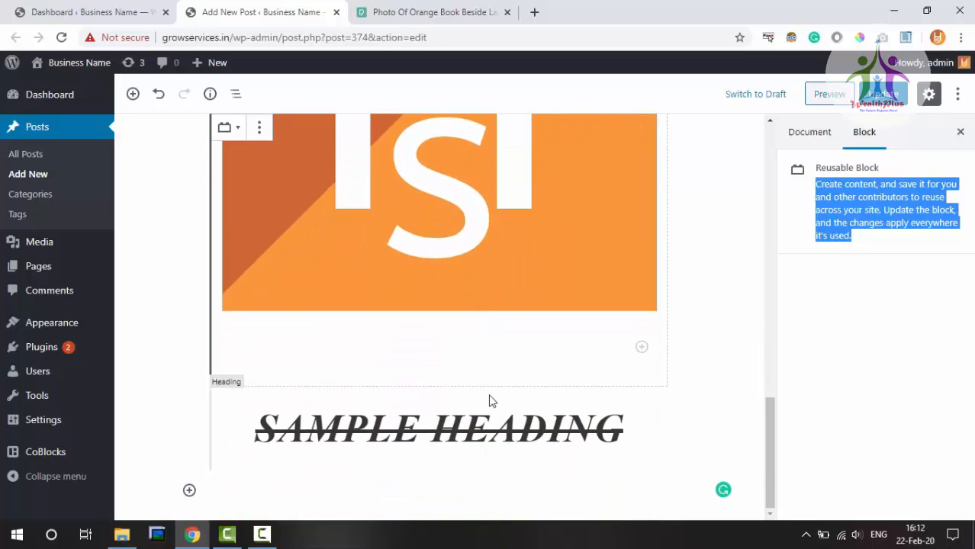
left_click(490, 418)
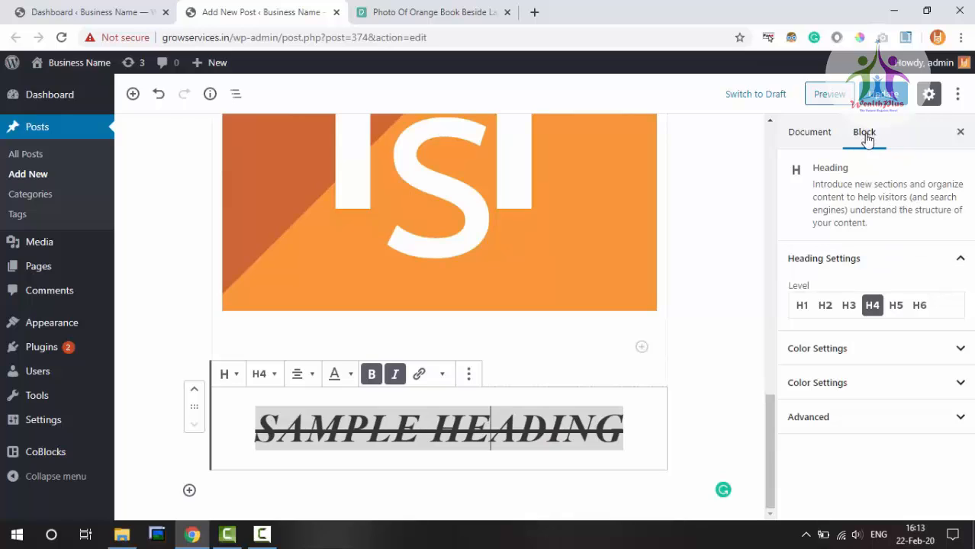
left_click(826, 306)
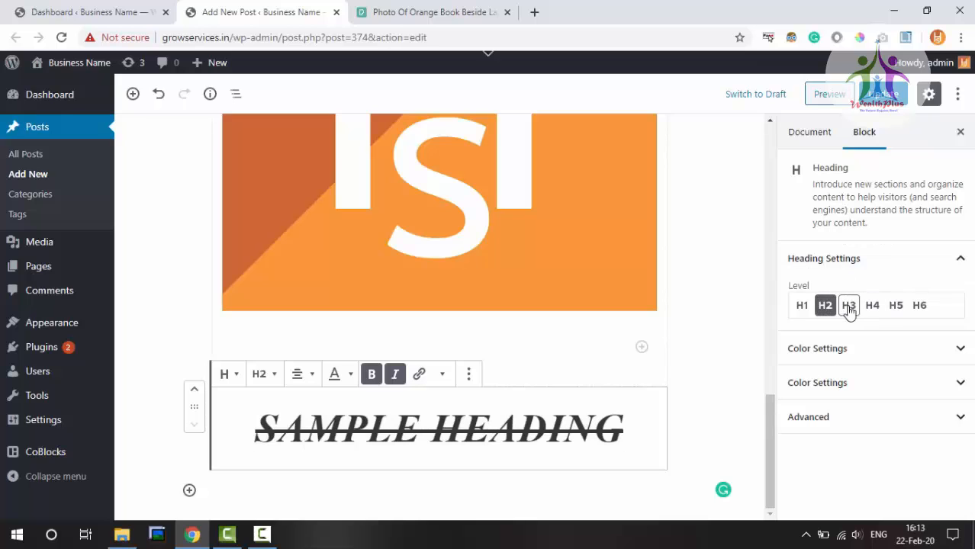
left_click(849, 307)
Try light blue and red as the heading's text color in the first color settings.
left_click(941, 349)
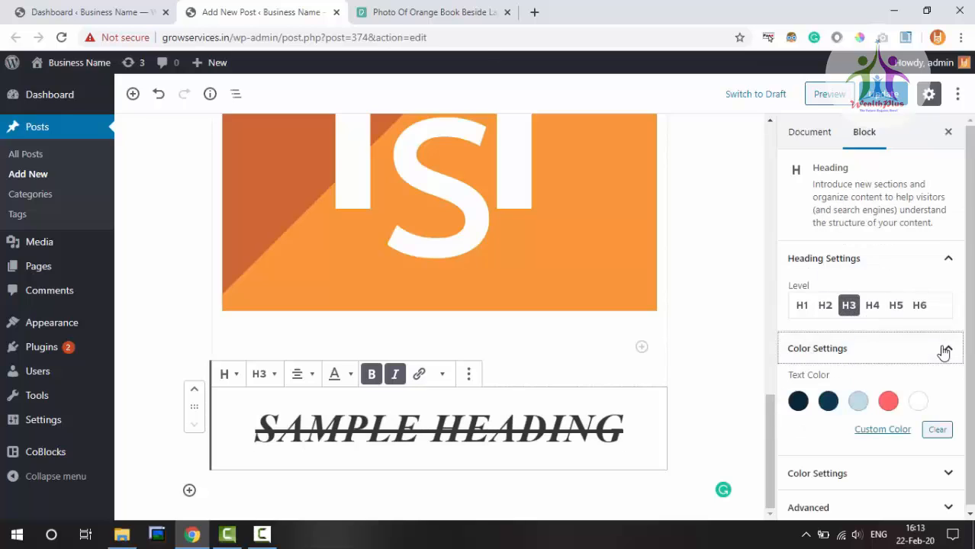
left_click(861, 401)
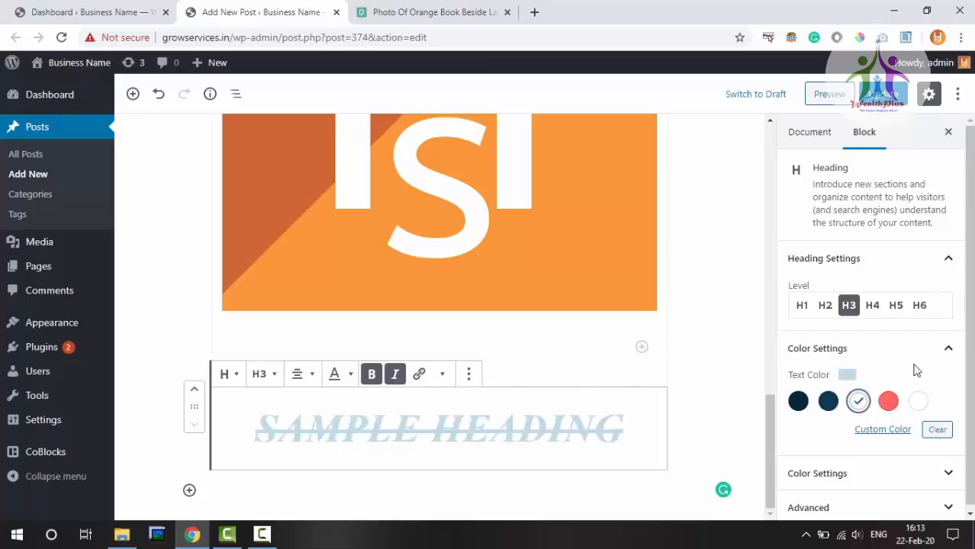
left_click(882, 407)
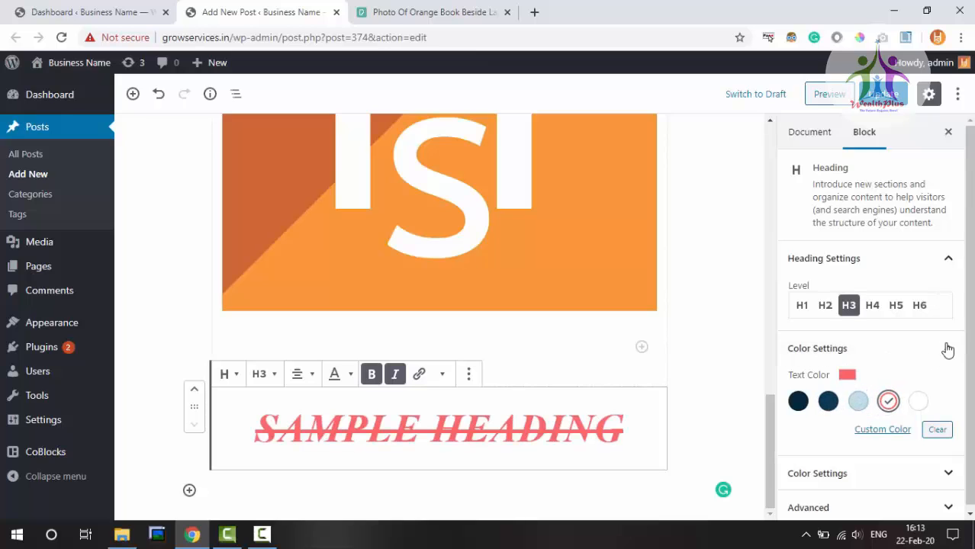
Try the two dark blue text colors on the heading in the second color settings.
left_click(937, 469)
scroll(902, 375, "down", 1)
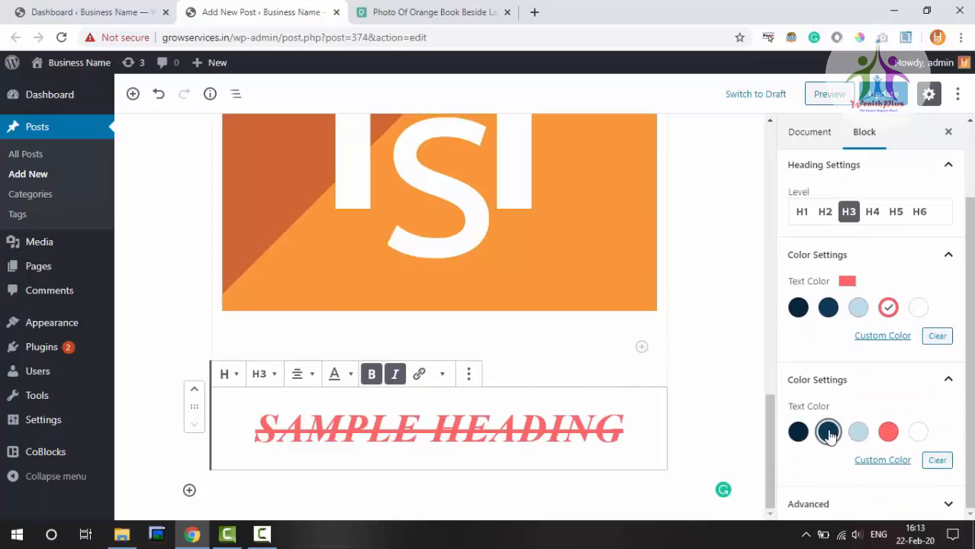
left_click(828, 432)
left_click(798, 432)
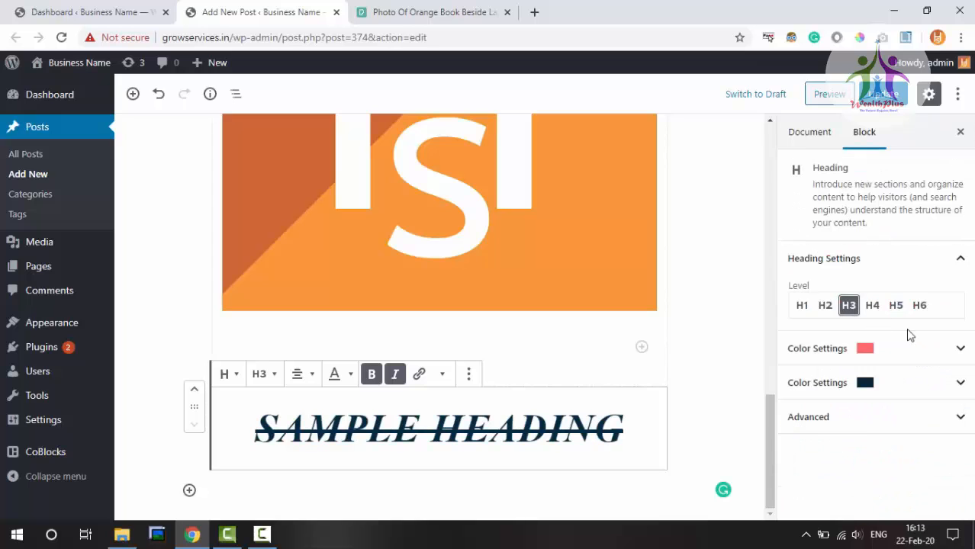
Check the custom color picker of the first color settings and clear the heading's text color.
left_click(955, 352)
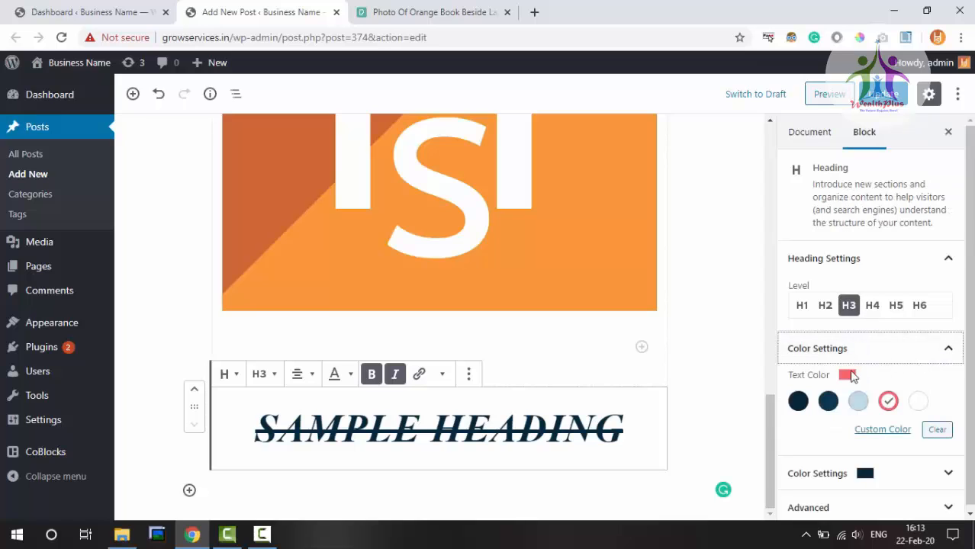
left_click(883, 432)
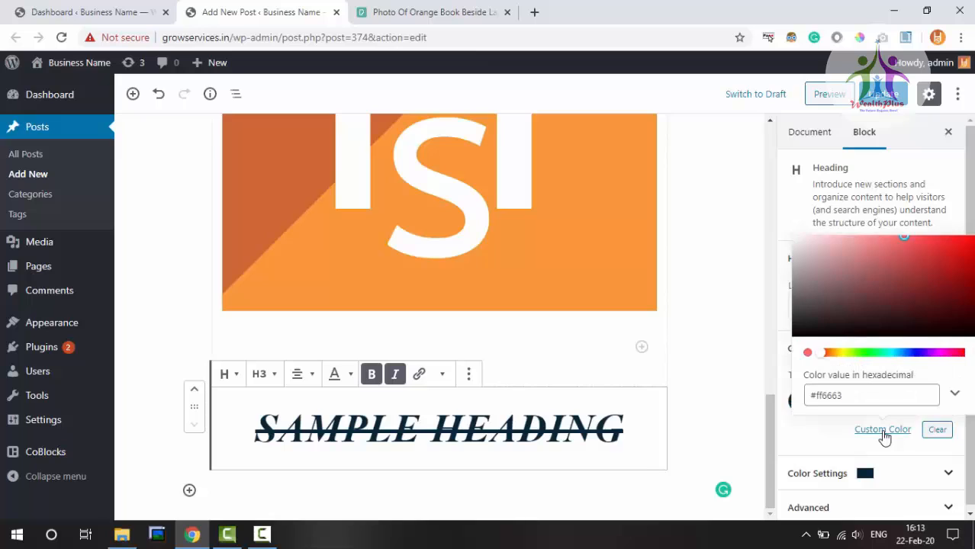
left_click(936, 431)
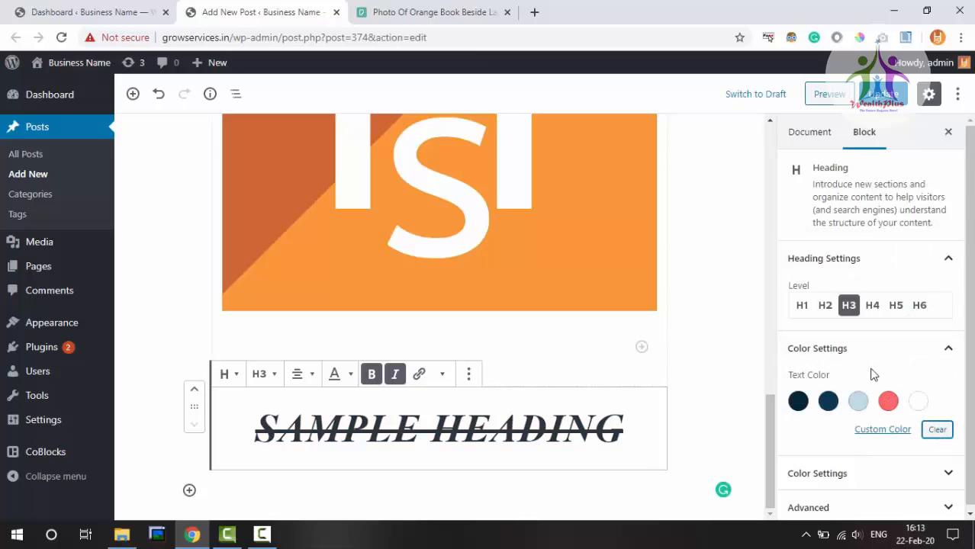
Review the heading's advanced settings for the HTML anchor and additional CSS classes.
left_click(923, 500)
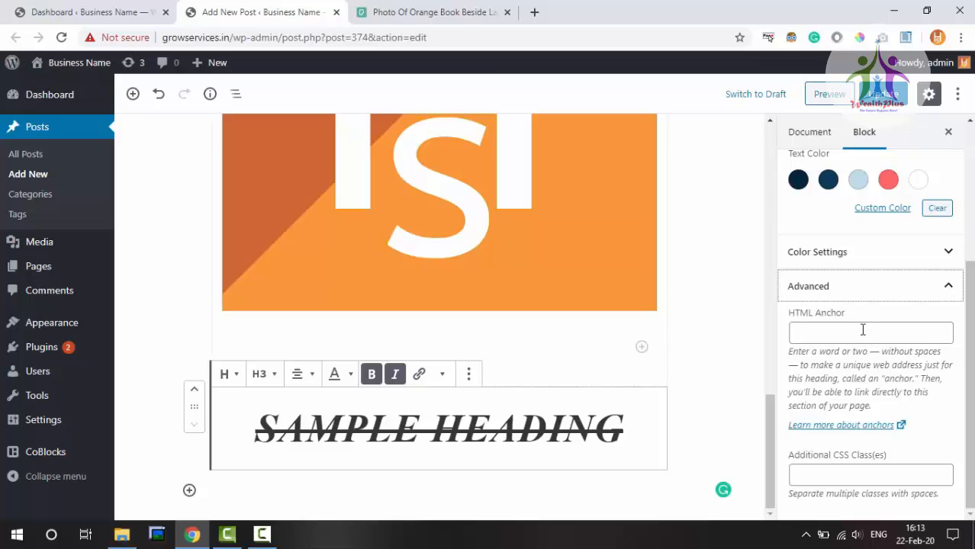
scroll(862, 329, "up", 3)
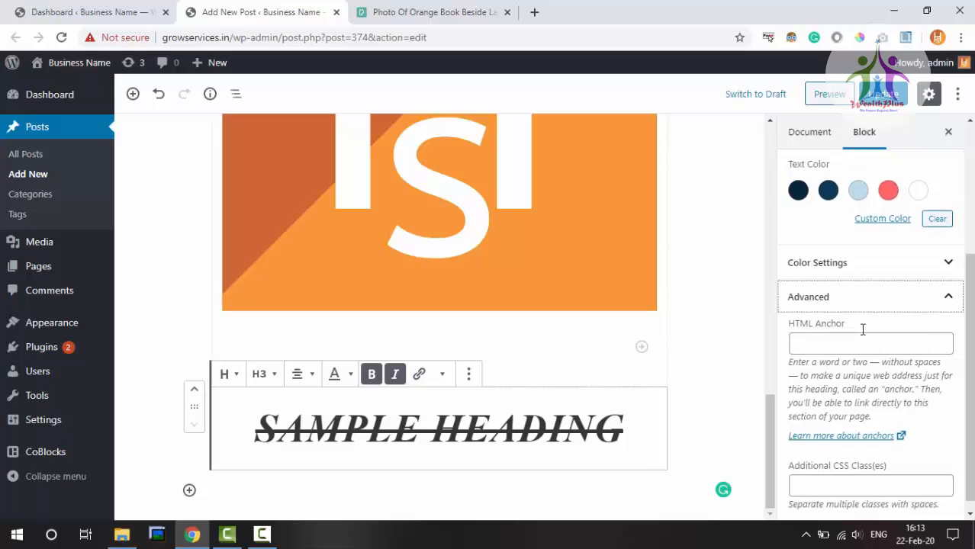
Update the post and preview it in a new tab, checking how the sample heading below the logo is displayed.
left_click(878, 105)
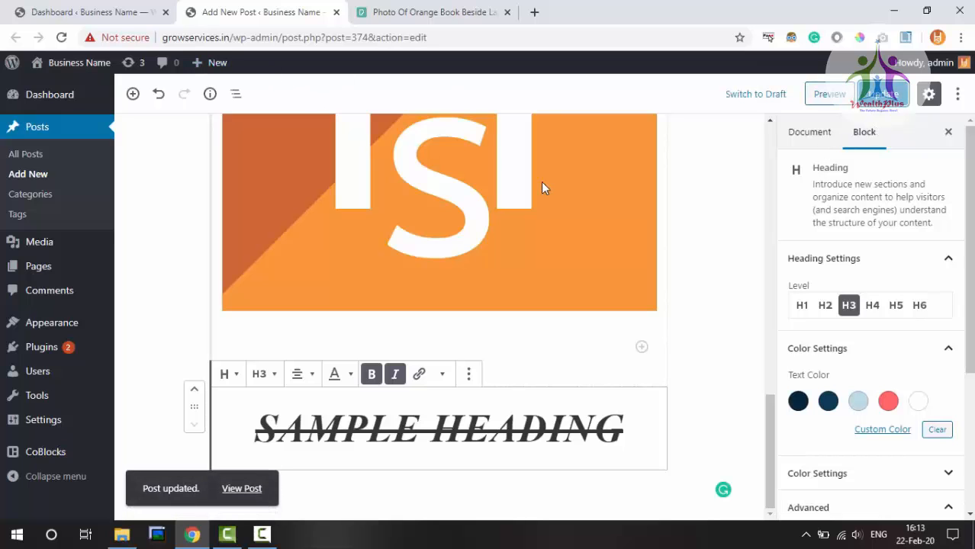
scroll(597, 162, "up", 5)
left_click(826, 100)
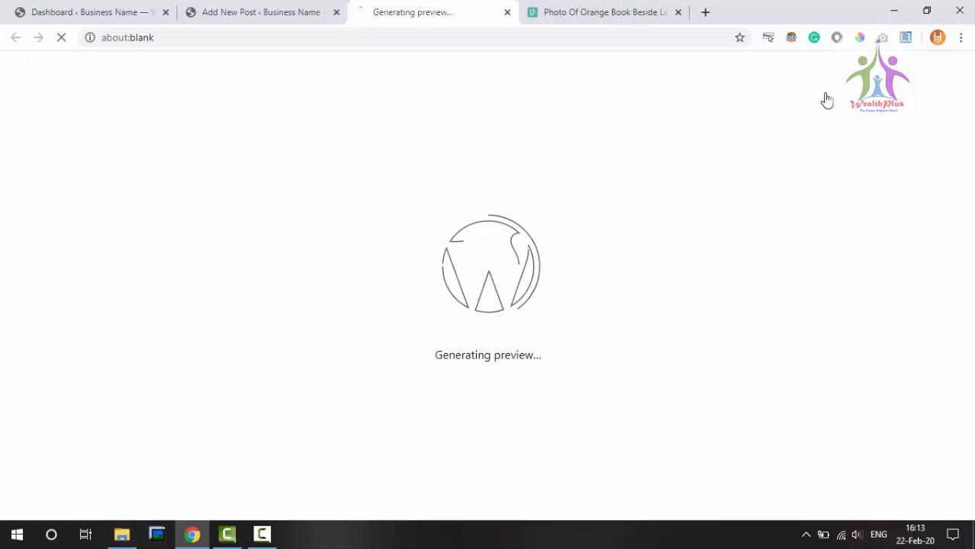
scroll(690, 287, "down", 5)
scroll(690, 287, "down", 8)
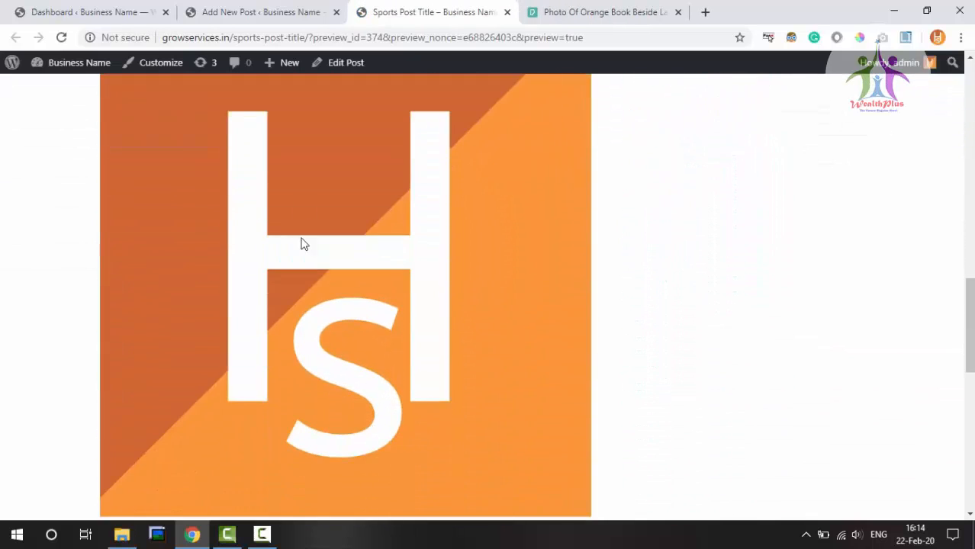
scroll(421, 257, "down", 5)
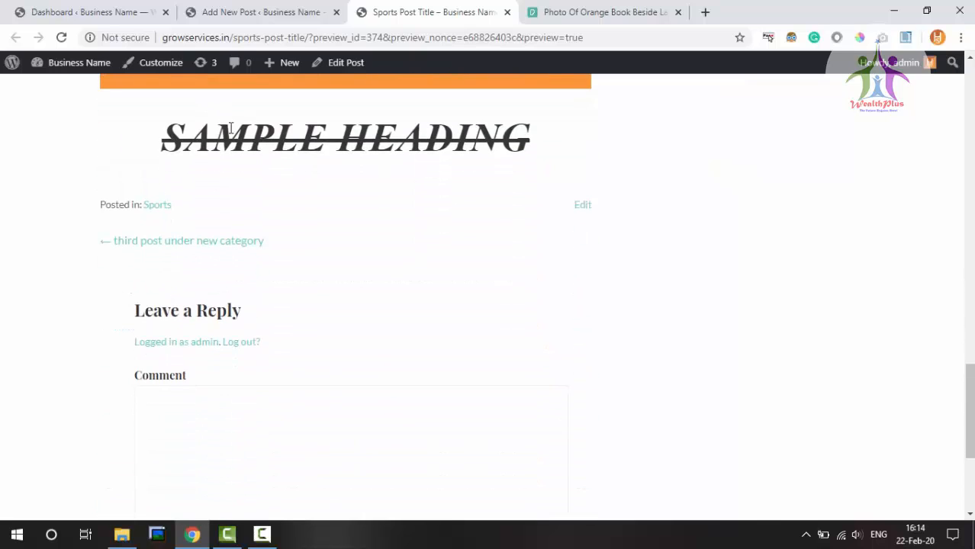
Return to the post editor, browse the block categories for a new block below the heading, and search the blocks for "931".
key("ctrl+shift+Tab")
scroll(481, 240, "down", 10)
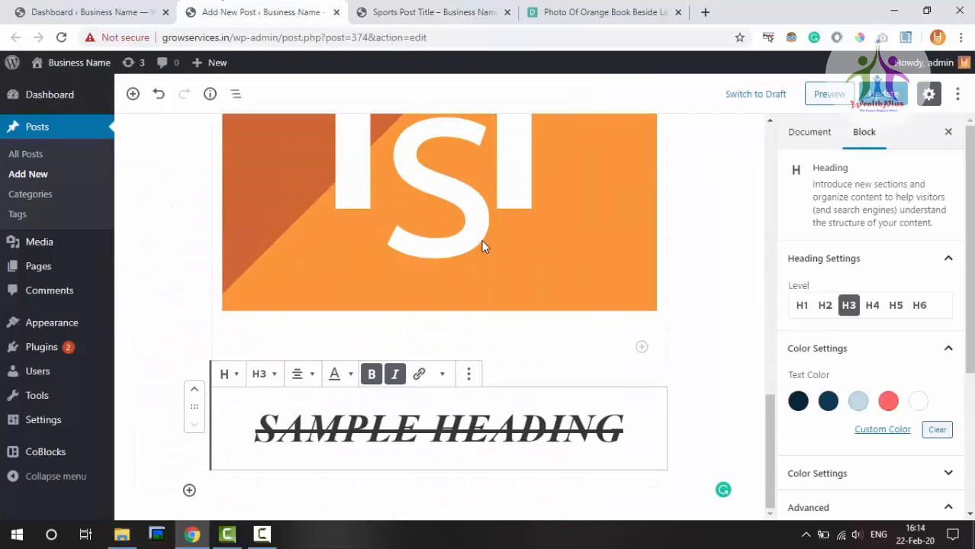
left_click(189, 490)
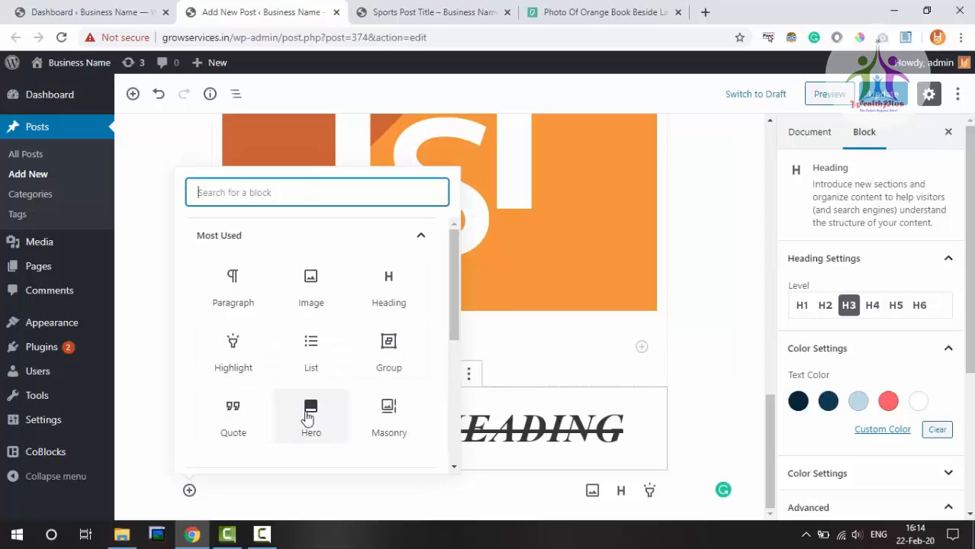
left_click_drag(455, 255, 451, 375)
left_click(345, 190)
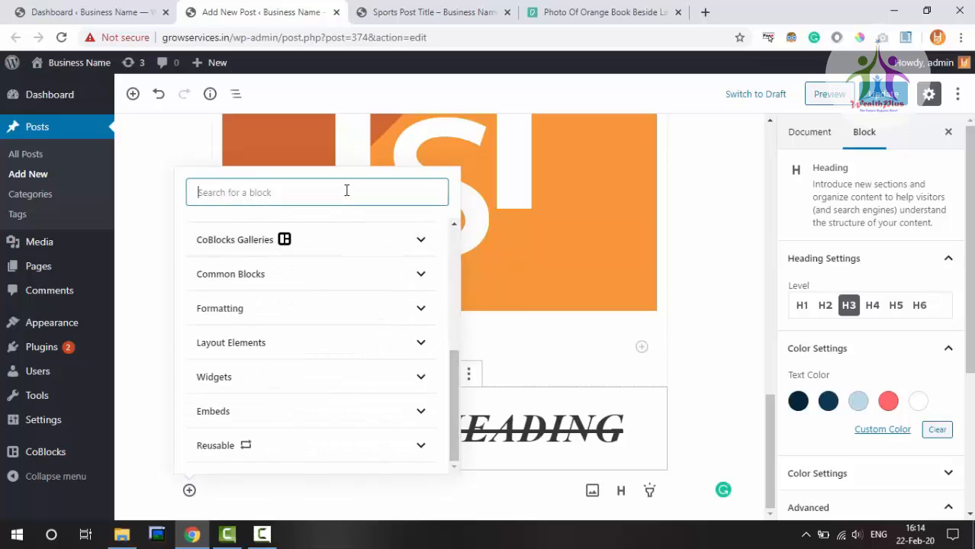
type("931")
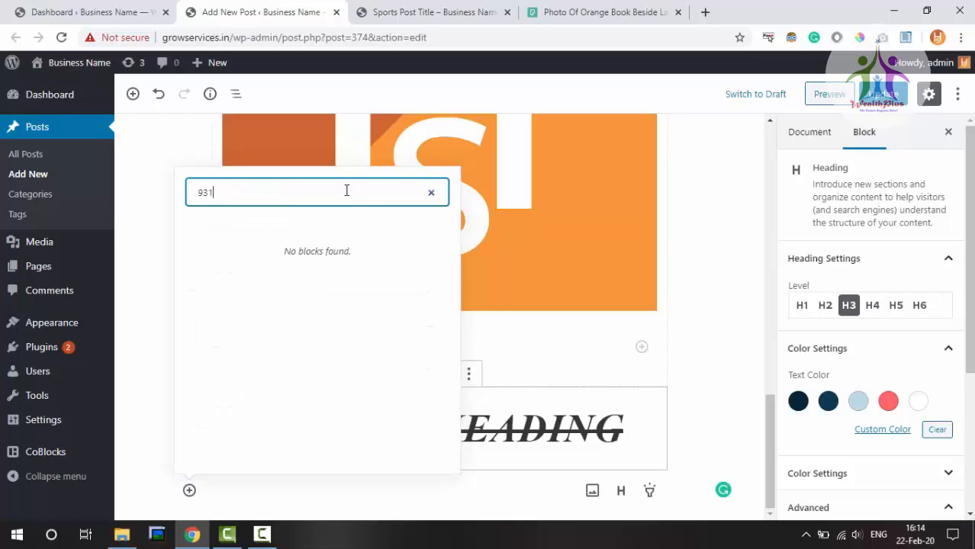